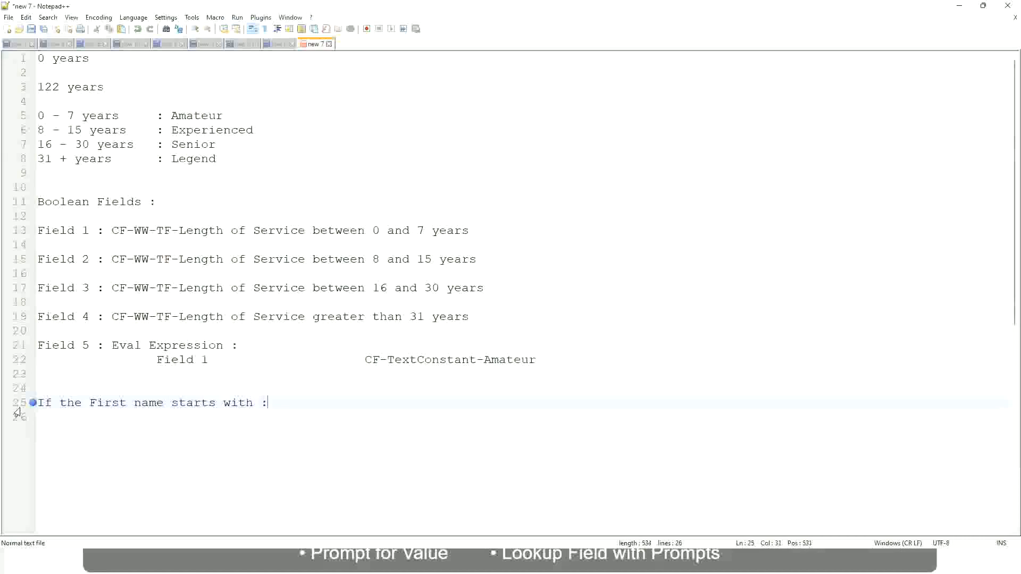
# Step: Complete the first-name condition on line 25 with the range A - G mapped to "A Listers"
pyautogui.write('a')
pyautogui.press('BackSpace')
pyautogui.write('A ')
pyautogui.write('- G')
pyautogui.write(': ')
pyautogui.write('A ll')
pyautogui.press('BackSpace')
pyautogui.press('BackSpace')
pyautogui.write('Listers')
pyautogui.press('Left')
pyautogui.hotkey('ctrl', 'Left')
pyautogui.write('""')
pyautogui.press('Right')
pyautogui.press('BackSpace')
pyautogui.press('Right')
pyautogui.press('Right')
pyautogui.press('Right')
pyautogui.press('Right')
pyautogui.press('Right')
pyautogui.press('Right')
pyautogui.press('Right')
pyautogui.press('Right')
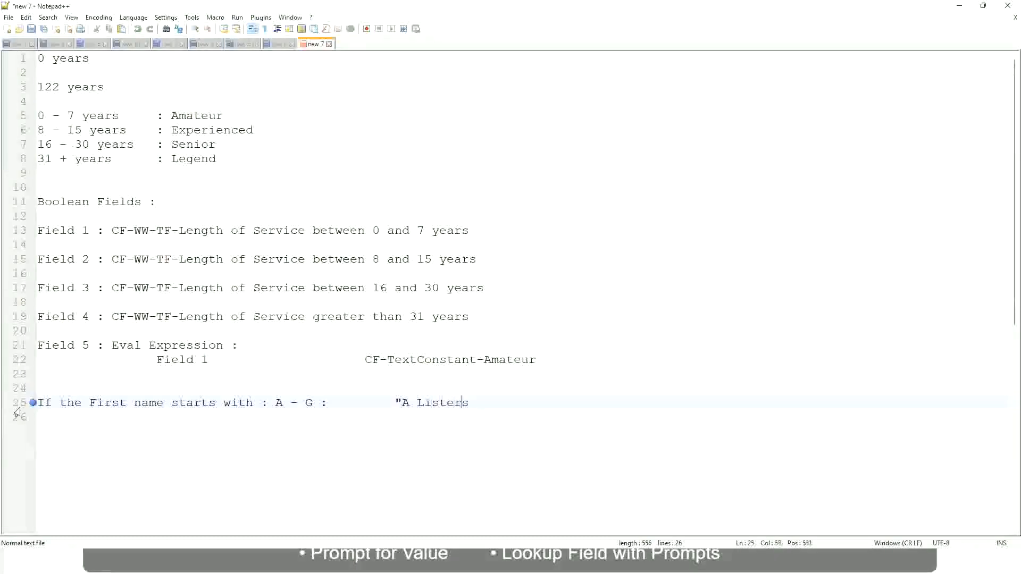
pyautogui.press('Return')
pyautogui.write('"')
# Step: Add a second line mapping the range H - P to "His Majesty", aligned with the columns above
pyautogui.press('Return')
pyautogui.write('H -')
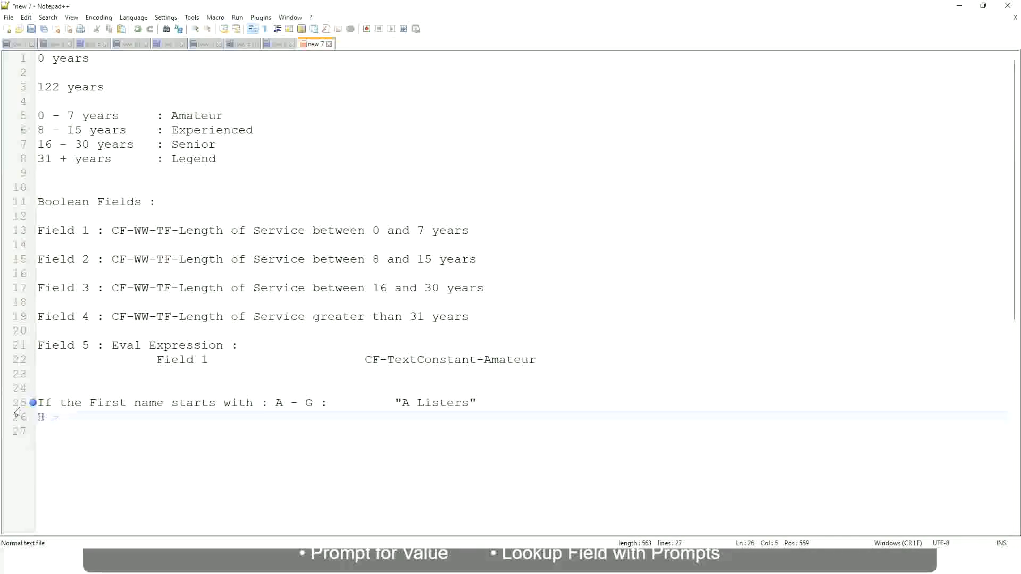
pyautogui.write('P')
pyautogui.press('Tab')
pyautogui.press('Tab')
pyautogui.press('Tab')
pyautogui.press('Tab')
pyautogui.press('Tab')
pyautogui.press('Tab')
pyautogui.press('Tab')
pyautogui.press('Tab')
pyautogui.press('Tab')
pyautogui.press('Tab')
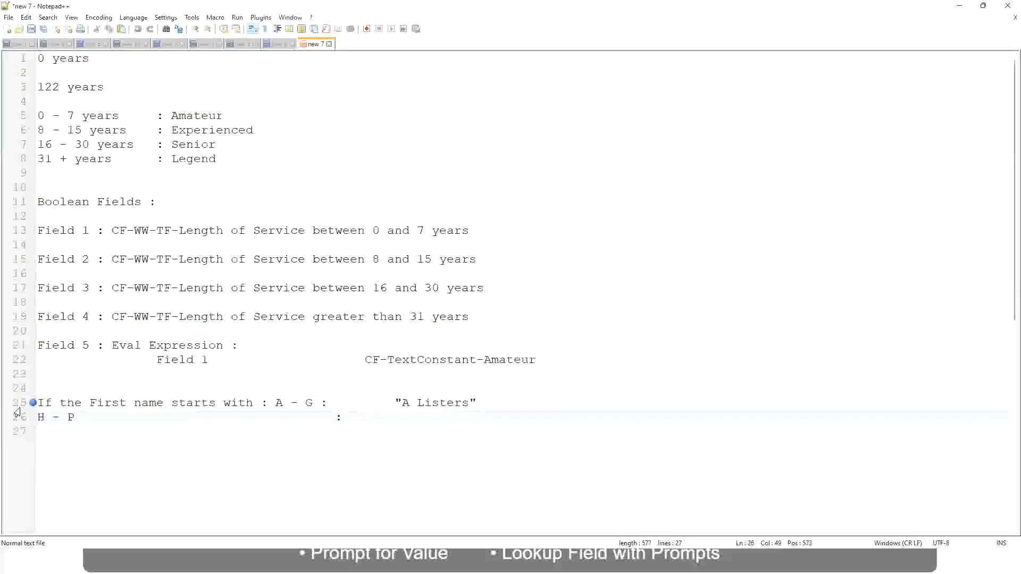
pyautogui.write('"His Majesty')
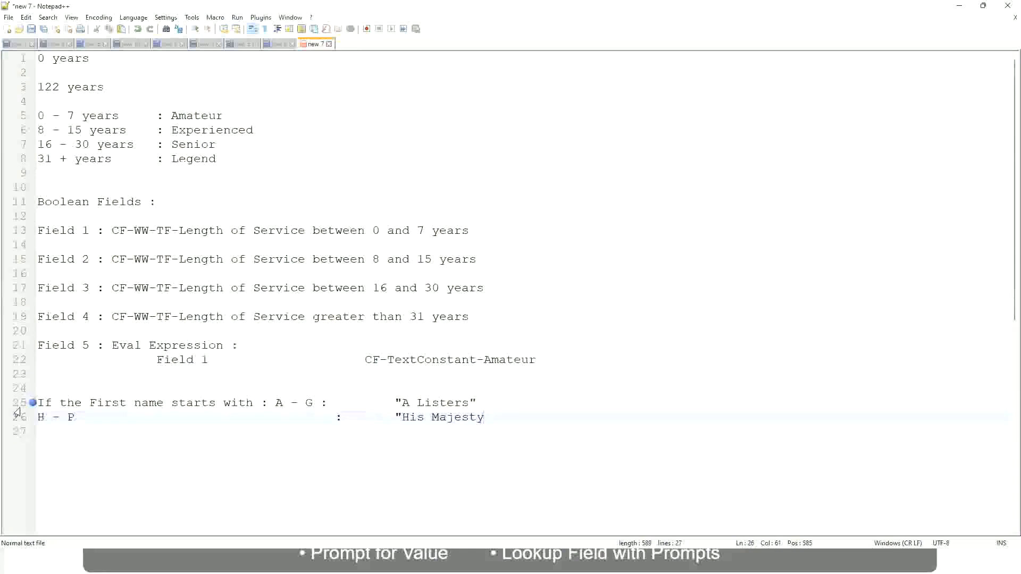
pyautogui.write('""')
pyautogui.press('BackSpace')
# Step: Add a third line mapping the range L - Z to "Lords", aligned with the columns above
pyautogui.press('Return')
pyautogui.write('L')
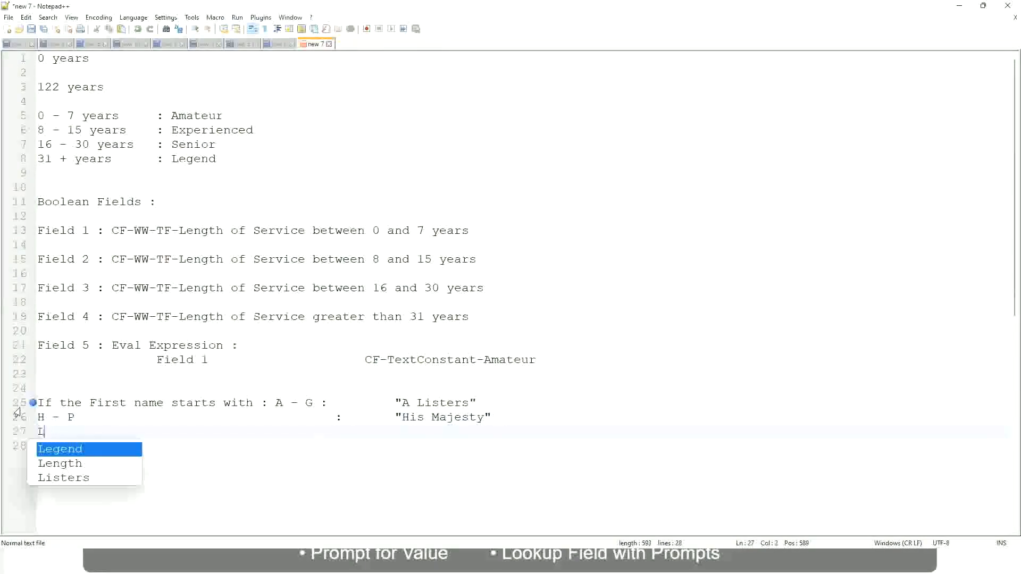
pyautogui.write(' - Z')
pyautogui.press('Tab')
pyautogui.press('Tab')
pyautogui.press('Tab')
pyautogui.press('Tab')
pyautogui.press('Tab')
pyautogui.press('Tab')
pyautogui.press('Tab')
pyautogui.press('Tab')
pyautogui.press('Tab')
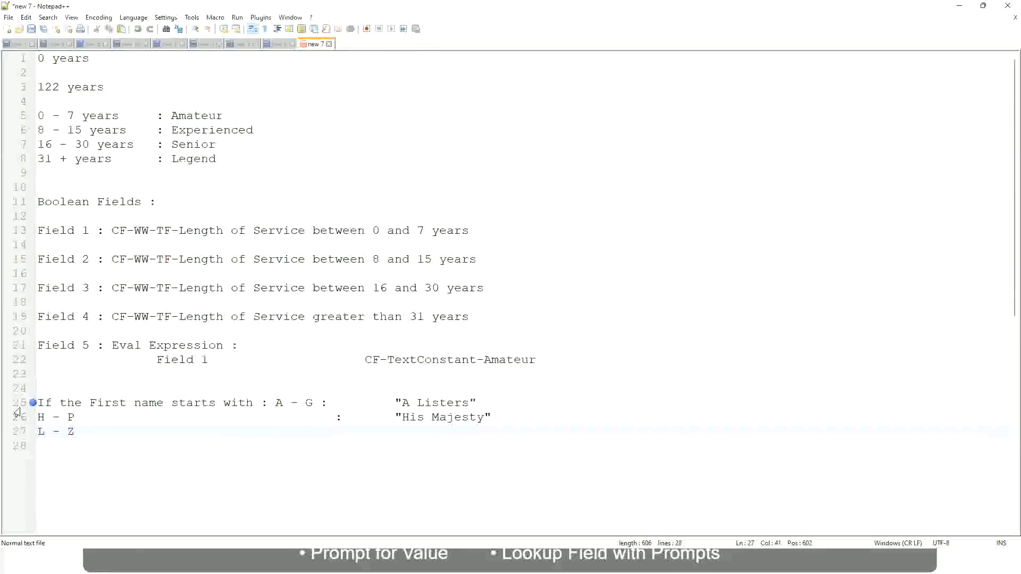
pyautogui.write(':       "Lords')
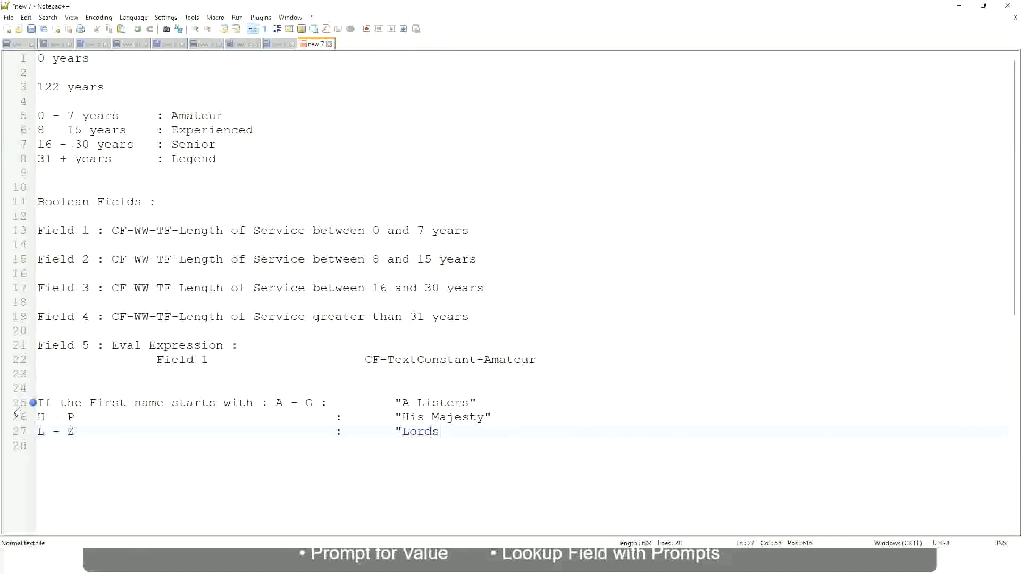
pyautogui.write('"')
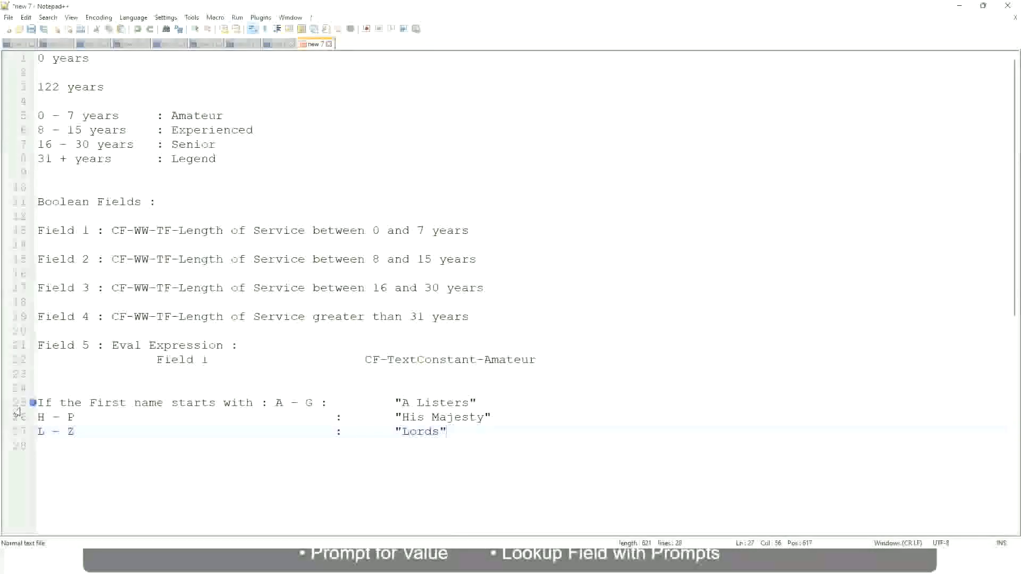
pyautogui.press('Right')
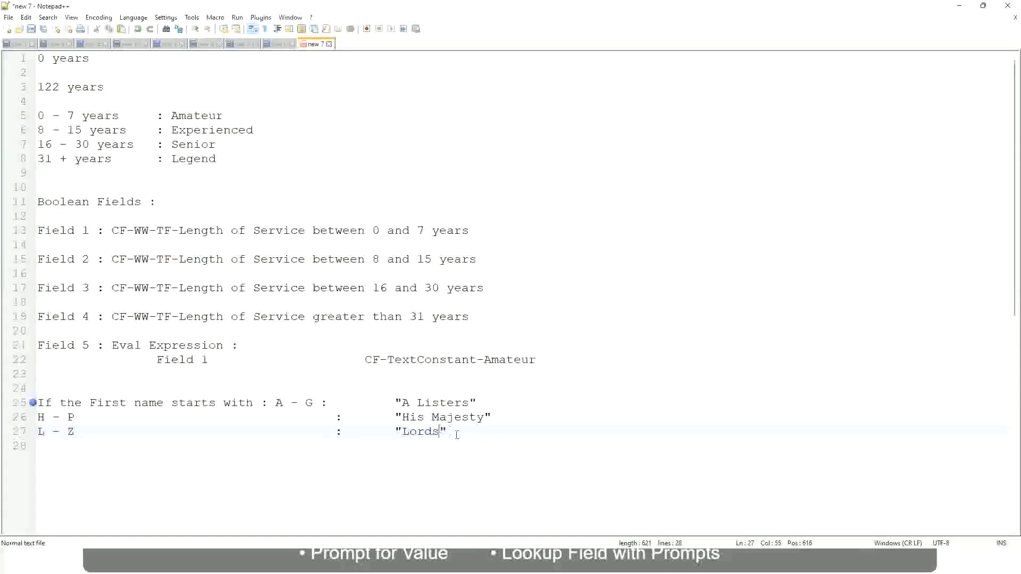
# Step: Replace the three first-name rule lines with a single new line starting with "If"
pyautogui.moveTo(443, 431); pyautogui.dragTo(477, 402)
pyautogui.click(420, 403)
pyautogui.click(460, 417)
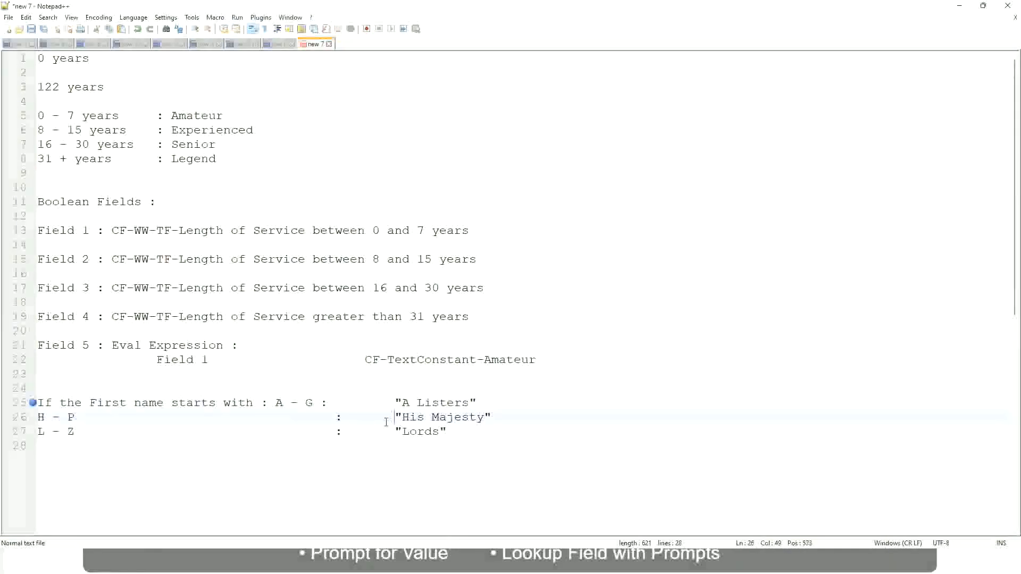
pyautogui.moveTo(470, 431); pyautogui.dragTo(34, 404)
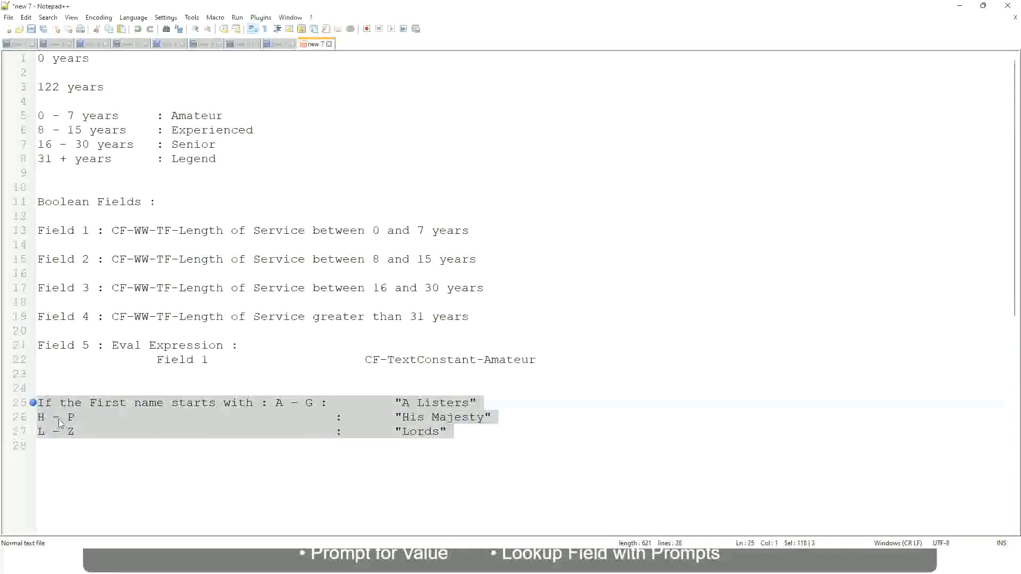
pyautogui.write('If ')
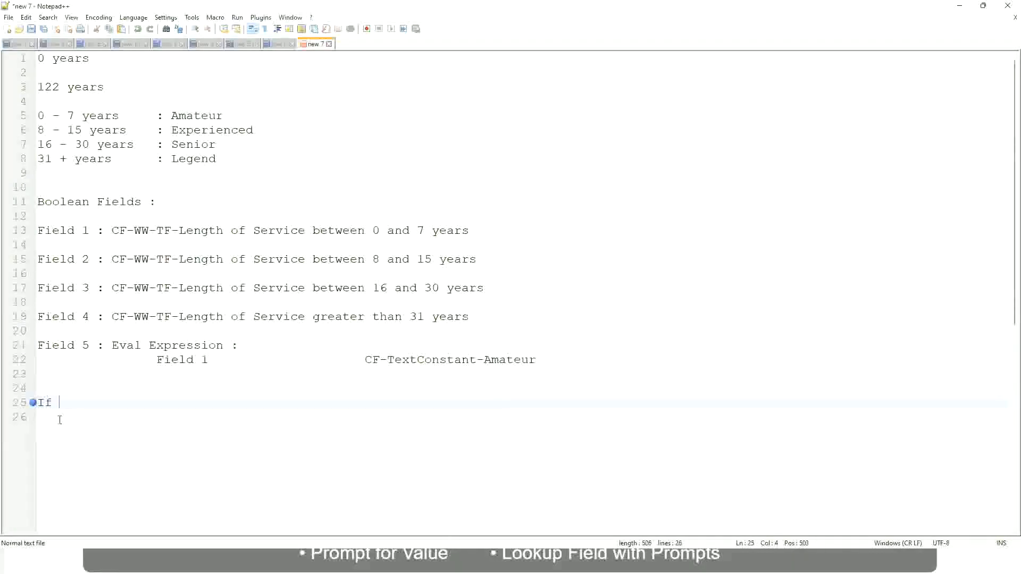
pyautogui.write('Prior E')
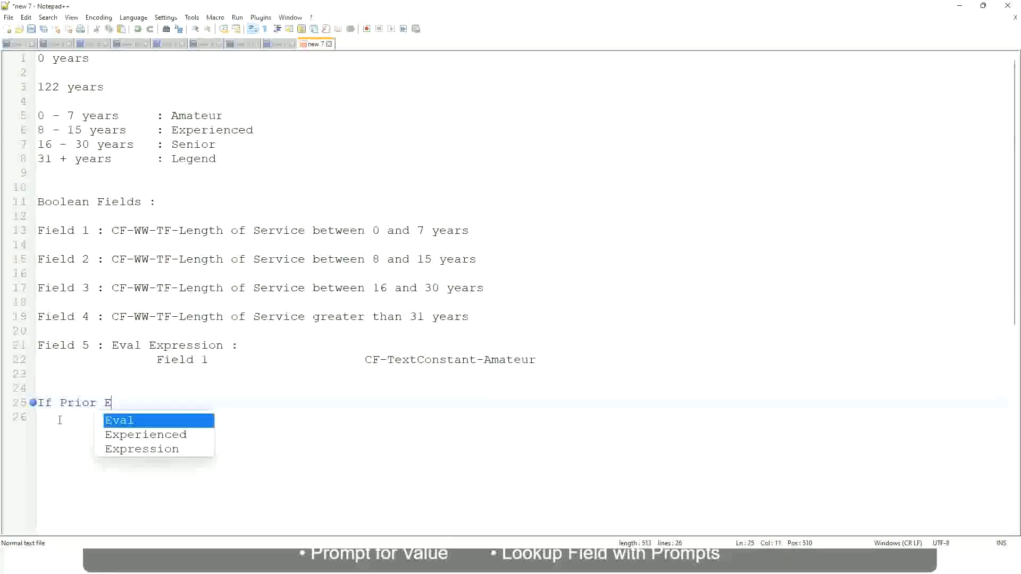
pyautogui.write('xperience')
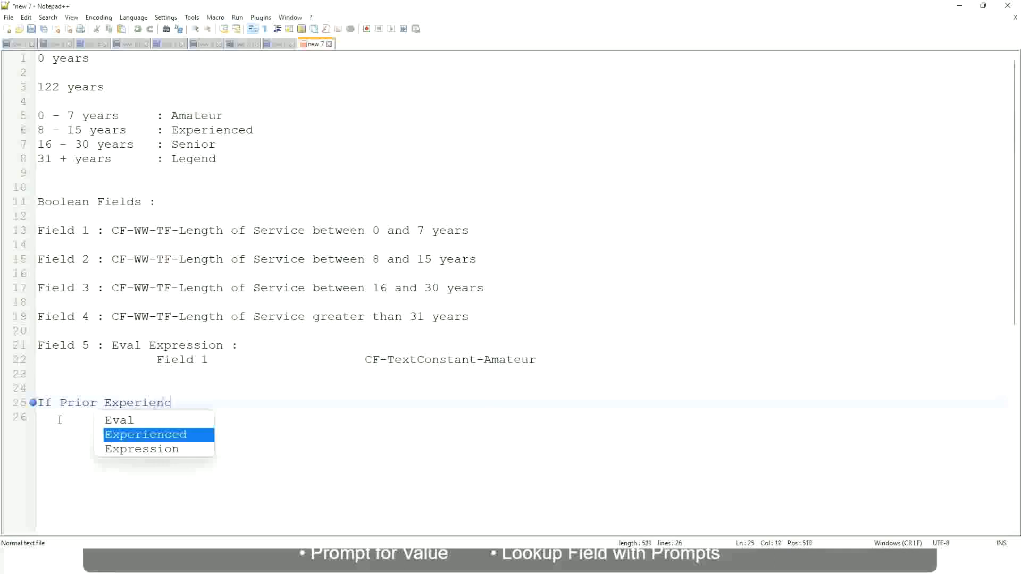
pyautogui.press('BackSpace')
pyautogui.press('BackSpace')
pyautogui.press('BackSpace')
pyautogui.press('BackSpace')
pyautogui.press('BackSpace')
pyautogui.press('BackSpace')
pyautogui.press('BackSpace')
pyautogui.press('BackSpace')
pyautogui.press('BackSpace')
pyautogui.press('BackSpace')
pyautogui.press('BackSpace')
pyautogui.press('BackSpace')
pyautogui.press('BackSpace')
pyautogui.press('BackSpace')
pyautogui.press('BackSpace')
pyautogui.press('BackSpace')
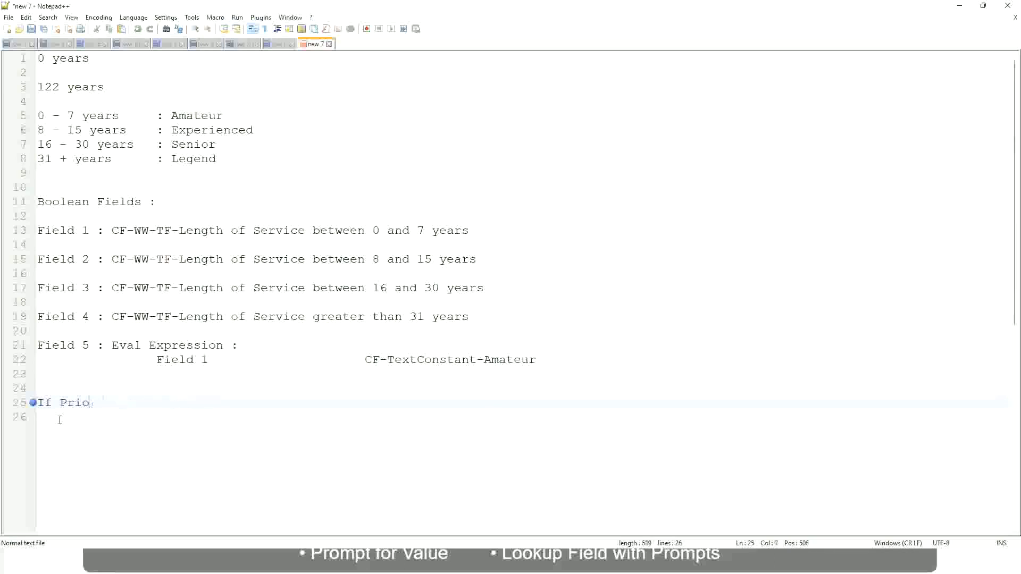
pyautogui.write('Job Profile is ')
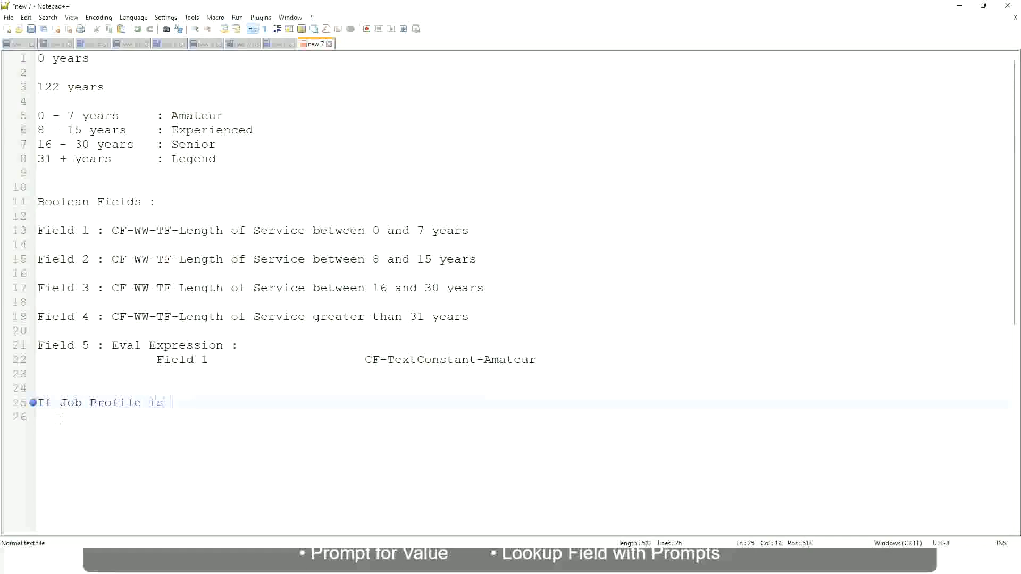
pyautogui.write(': Manager')
pyautogui.press('BackSpace')
pyautogui.press('BackSpace')
pyautogui.press('BackSpace')
pyautogui.press('BackSpace')
pyautogui.press('BackSpace')
pyautogui.press('BackSpace')
pyautogui.press('BackSpace')
pyautogui.press('BackSpace')
pyautogui.press('BackSpace')
pyautogui.press('BackSpace')
pyautogui.press('BackSpace')
pyautogui.press('BackSpace')
pyautogui.press('BackSpace')
pyautogui.press('BackSpace')
pyautogui.press('BackSpace')
pyautogui.press('BackSpace')
pyautogui.press('BackSpace')
pyautogui.press('BackSpace')
pyautogui.press('BackSpace')
pyautogui.press('BackSpace')
# Step: Complete the line as "If Management Level is Manager or Above", with "Proposed Allowance Plan : Car Allowance" tabbed out beside it
pyautogui.write('Manage')
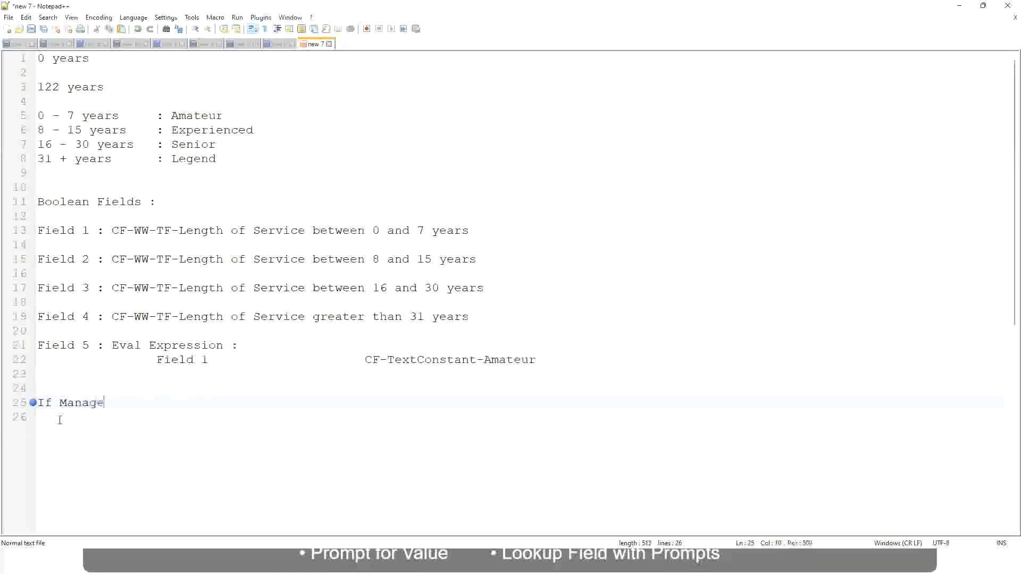
pyautogui.write('ment Level is Manager ')
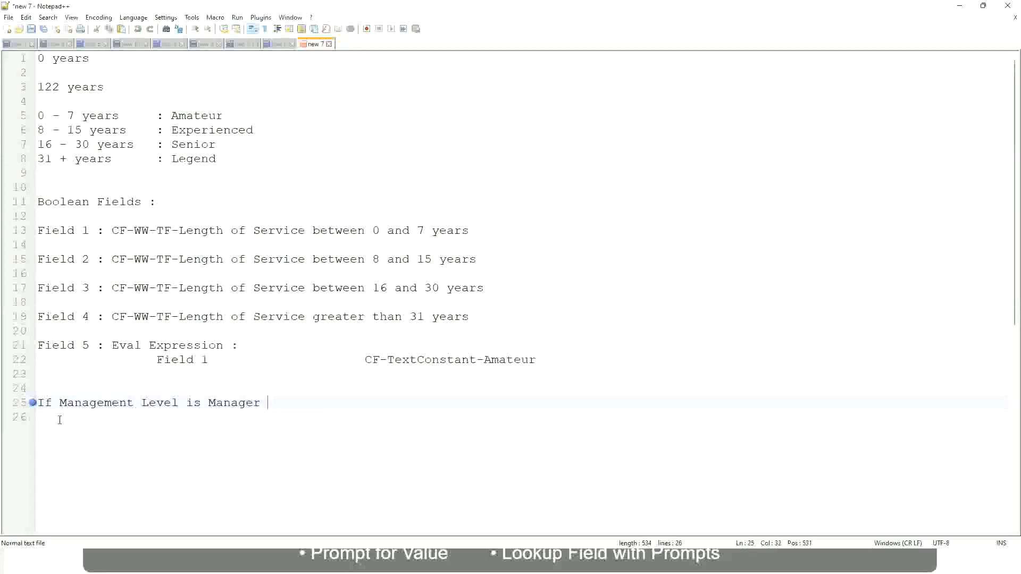
pyautogui.write('or Above')
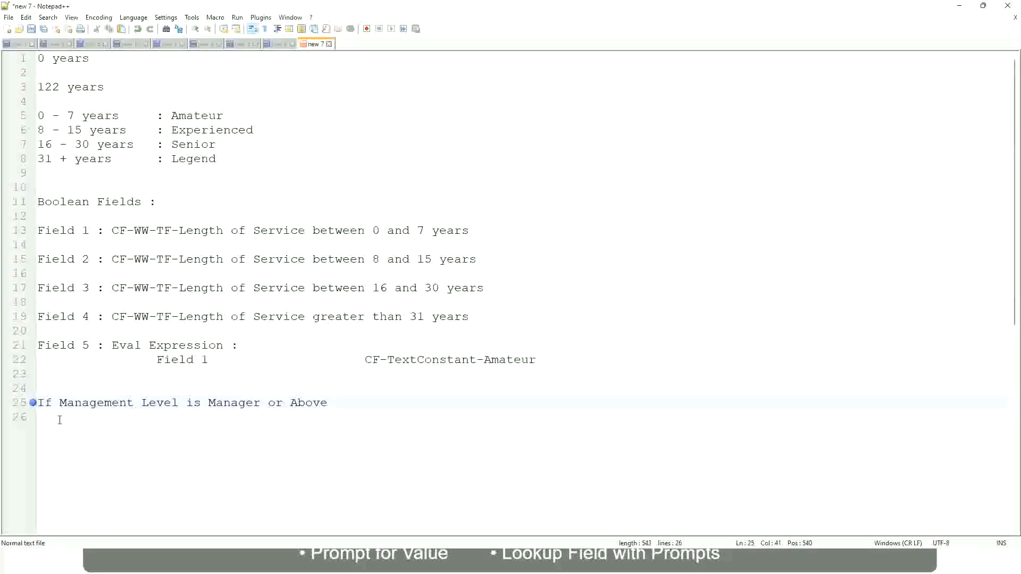
pyautogui.press('Tab')
pyautogui.press('Tab')
pyautogui.press('Tab')
pyautogui.press('Tab')
pyautogui.write('Proposed')
pyautogui.write('Allowance ')
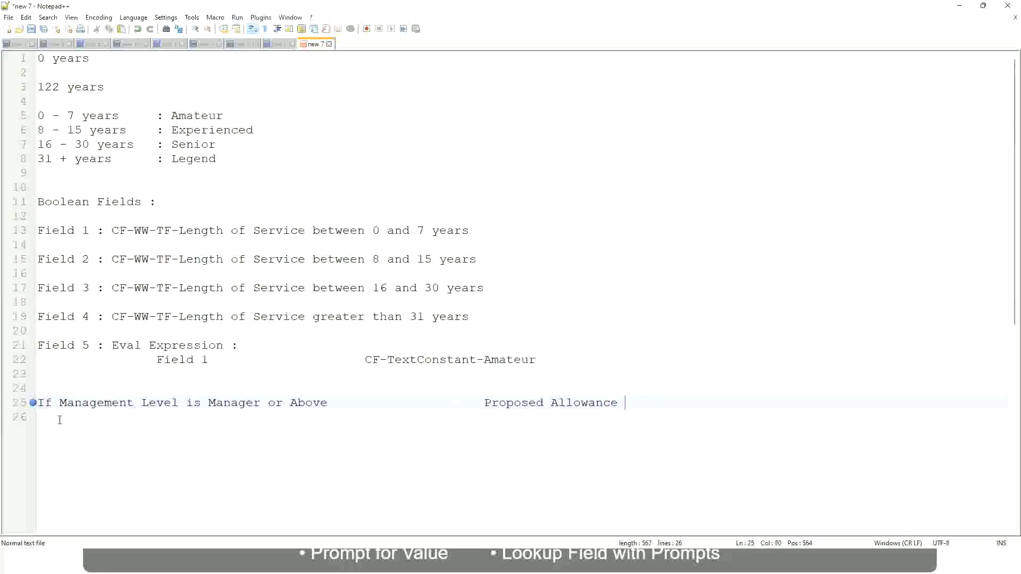
pyautogui.write('Plan')
pyautogui.write(': Car Allowance')
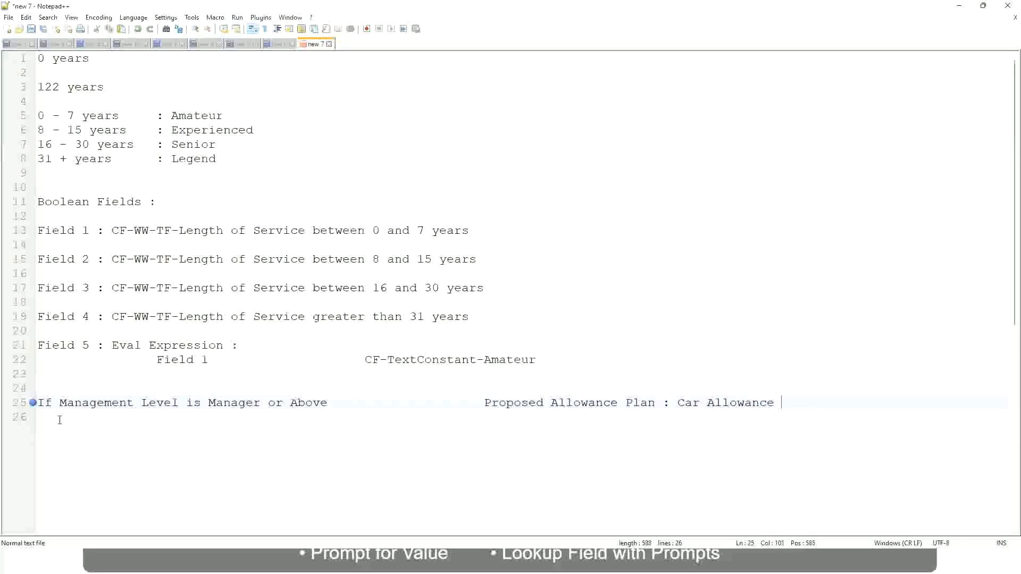
# Step: Begin the next line with "If Management Level is" and remove "or Above" from the Manager line
pyautogui.press('Return')
pyautogui.write('If Management Level is')
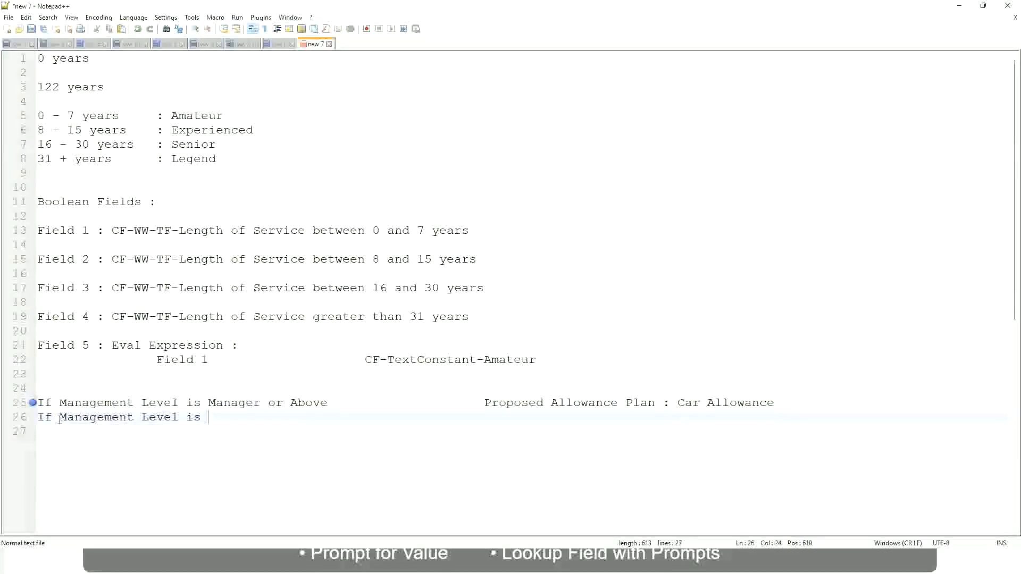
pyautogui.press('Up')
pyautogui.press('Right')
pyautogui.press('Right')
pyautogui.press('Right')
pyautogui.press('Right')
pyautogui.press('Right')
pyautogui.press('Right')
pyautogui.press('Right')
pyautogui.hotkey('shift', 'Right')
pyautogui.hotkey('shift', 'Right')
pyautogui.hotkey('shift', 'Right')
pyautogui.hotkey('shift', 'Right')
pyautogui.hotkey('shift', 'Right')
pyautogui.hotkey('shift', 'Right')
pyautogui.hotkey('shift', 'Right')
pyautogui.hotkey('shift', 'Right')
pyautogui.hotkey('shift', 'Right')
pyautogui.press('Delete')
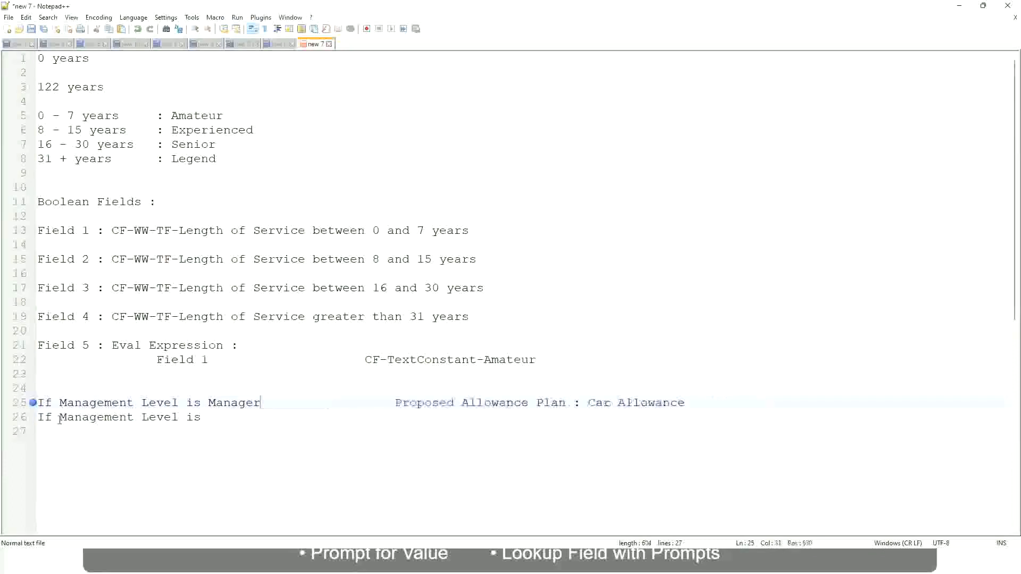
# Step: Complete the second condition with Director, and put "Executive Allowance" in the result column
pyautogui.press('Down')
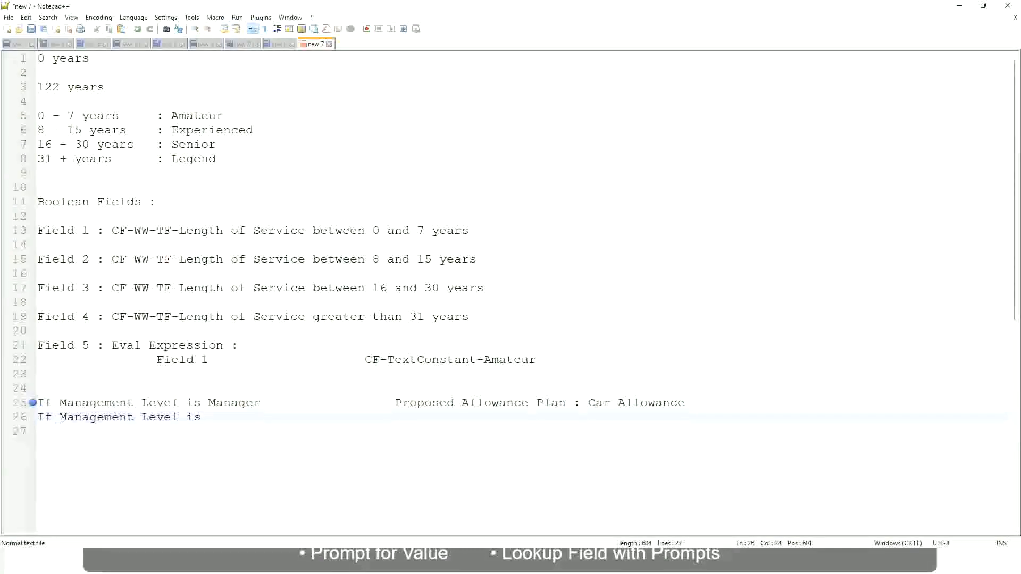
pyautogui.write('Director')
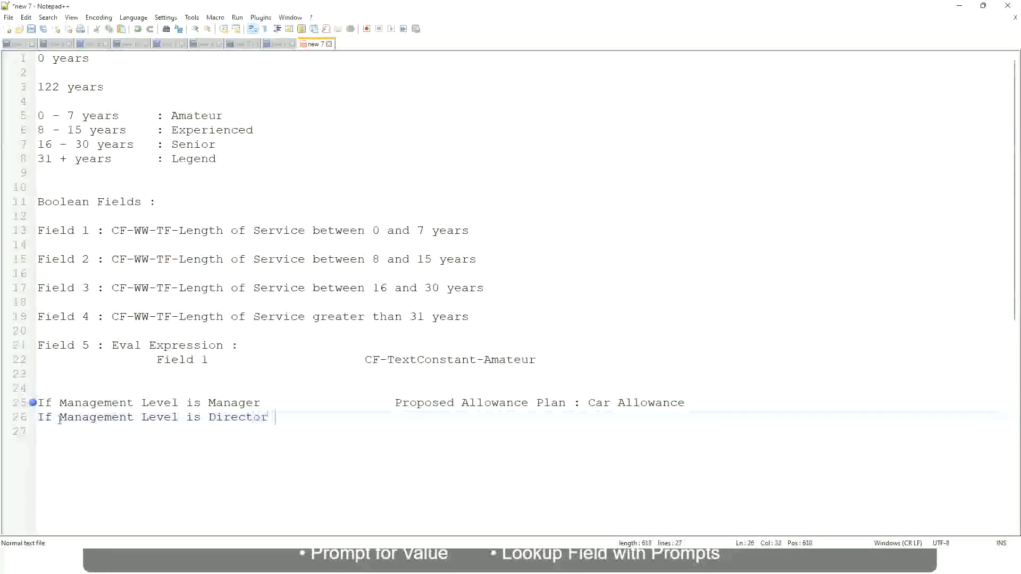
pyautogui.press('Tab')
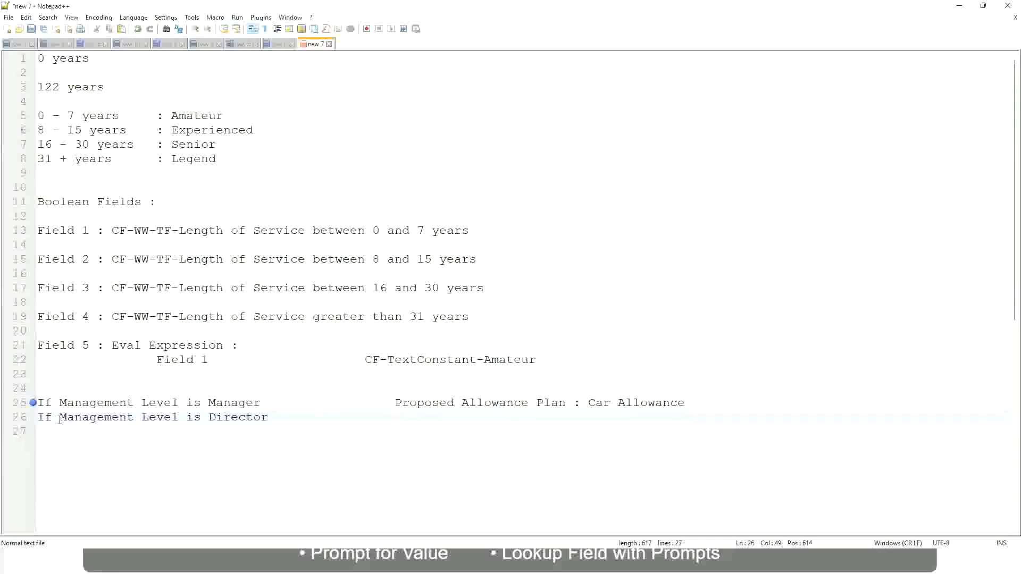
pyautogui.write('Executive ')
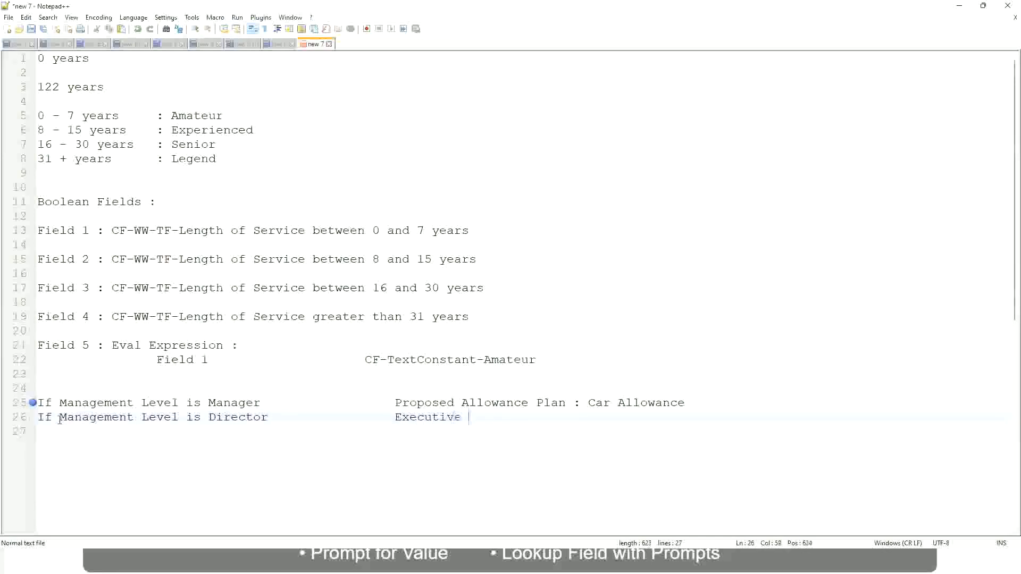
pyautogui.write('Allo')
pyautogui.press('Return')
# Step: Add a third line reading "If Management Level is CEO" with "CEO Allowance" in the result column
pyautogui.press('Return')
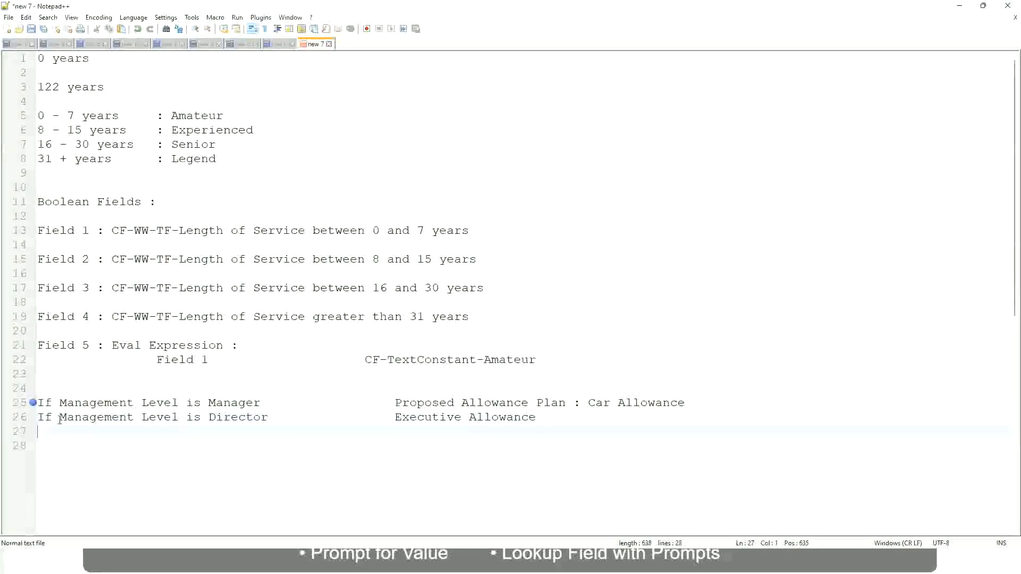
pyautogui.write('If Mana')
pyautogui.press('Return')
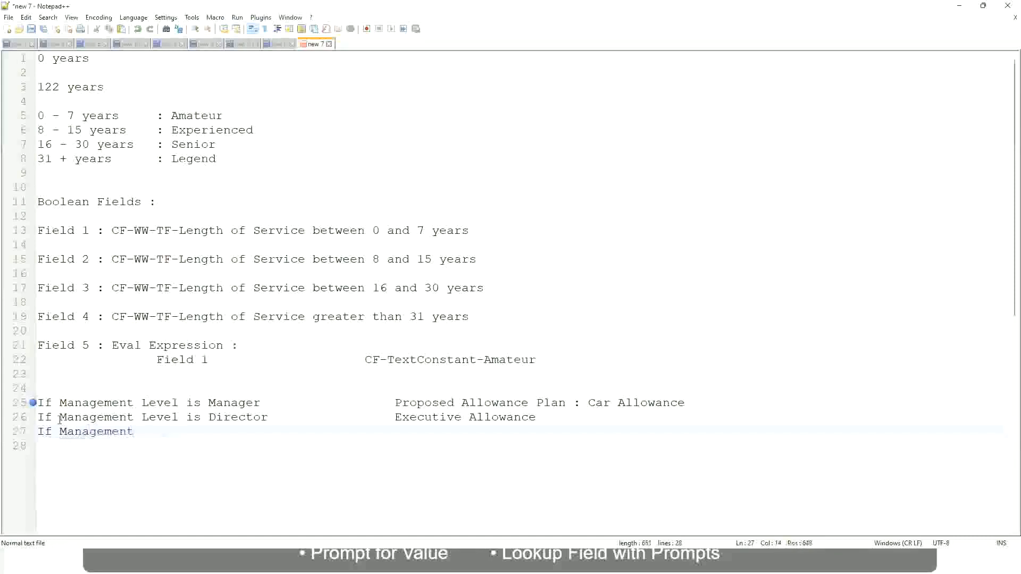
pyautogui.write('is')
pyautogui.press('BackSpace')
pyautogui.press('BackSpace')
pyautogui.press('BackSpace')
pyautogui.write('le')
pyautogui.press('BackSpace')
pyautogui.press('BackSpace')
pyautogui.write('Le')
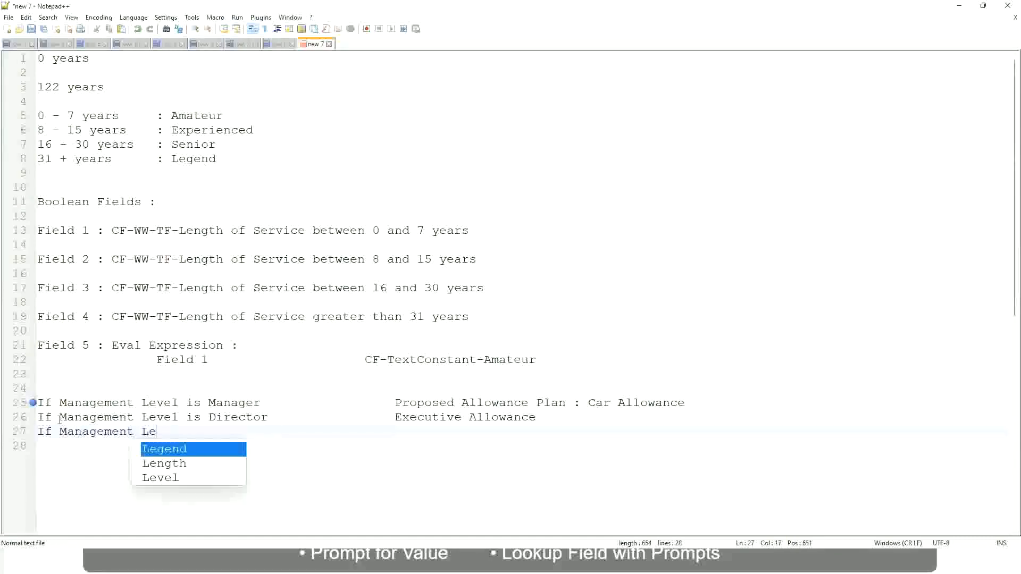
pyautogui.press('Down')
pyautogui.press('Down')
pyautogui.press('Return')
pyautogui.write('is ')
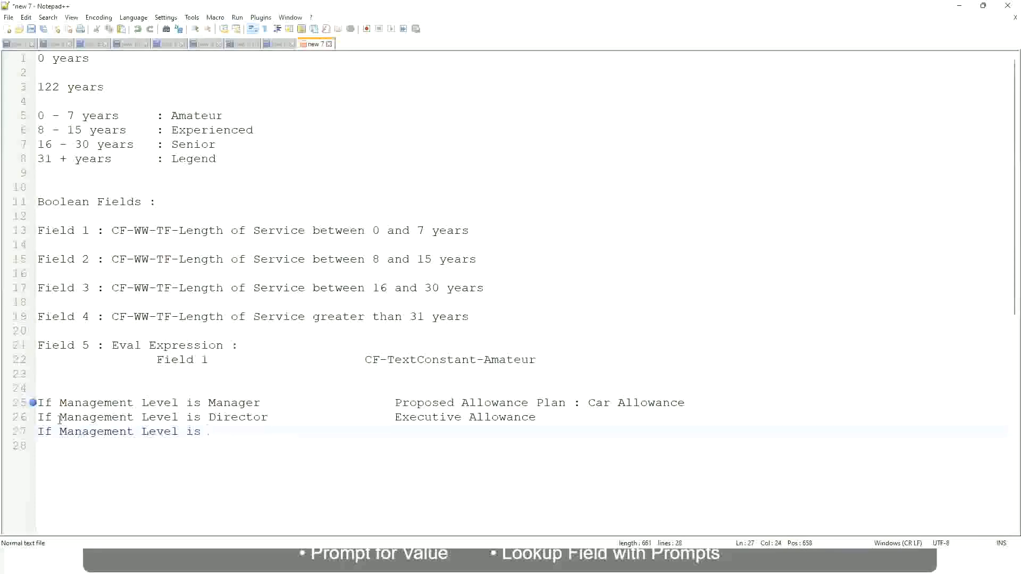
pyautogui.write('CEO')
pyautogui.write('CEO Allowance')
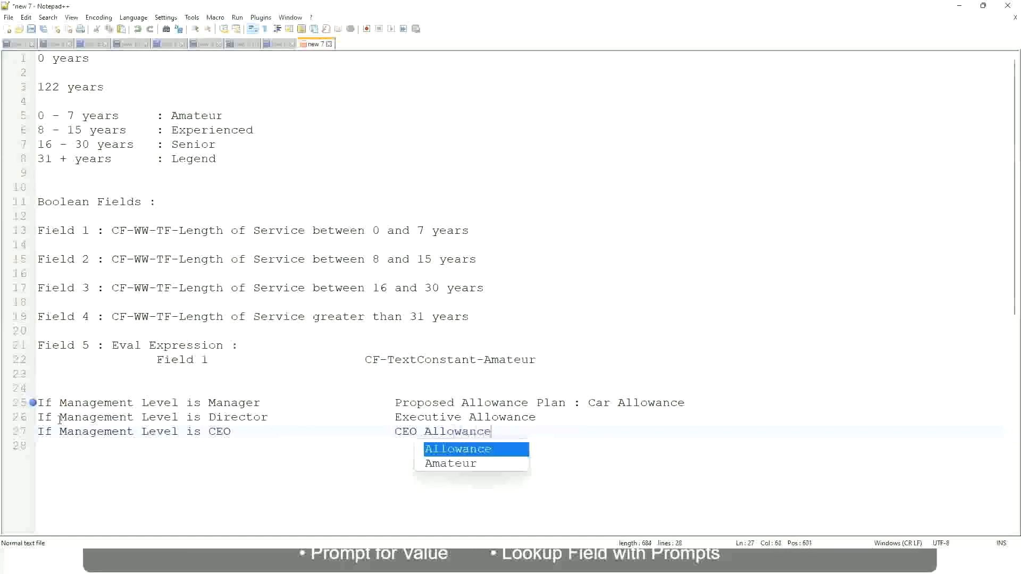
pyautogui.press('Return')
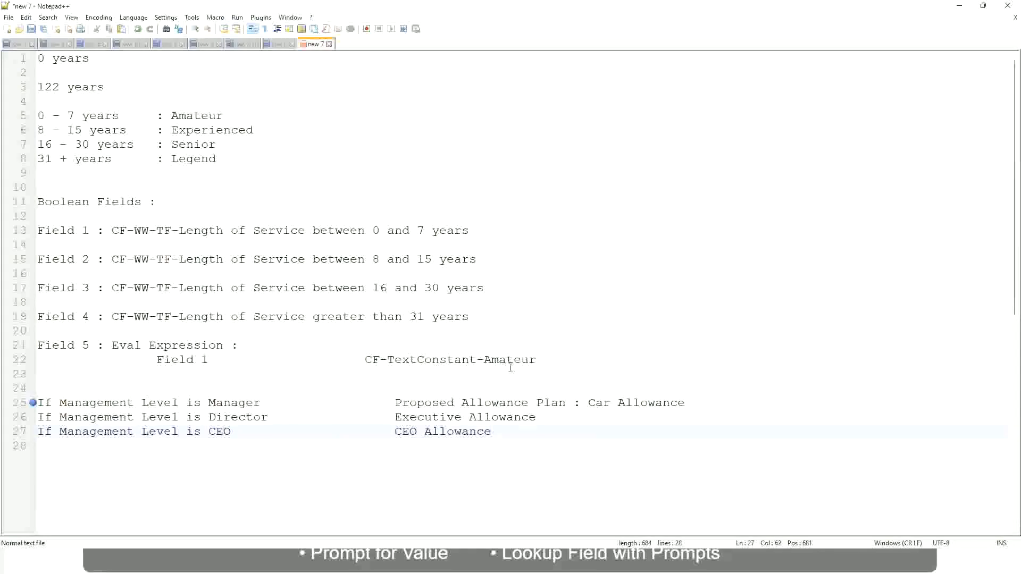
pyautogui.click(588, 402)
pyautogui.moveTo(588, 403); pyautogui.dragTo(686, 398)
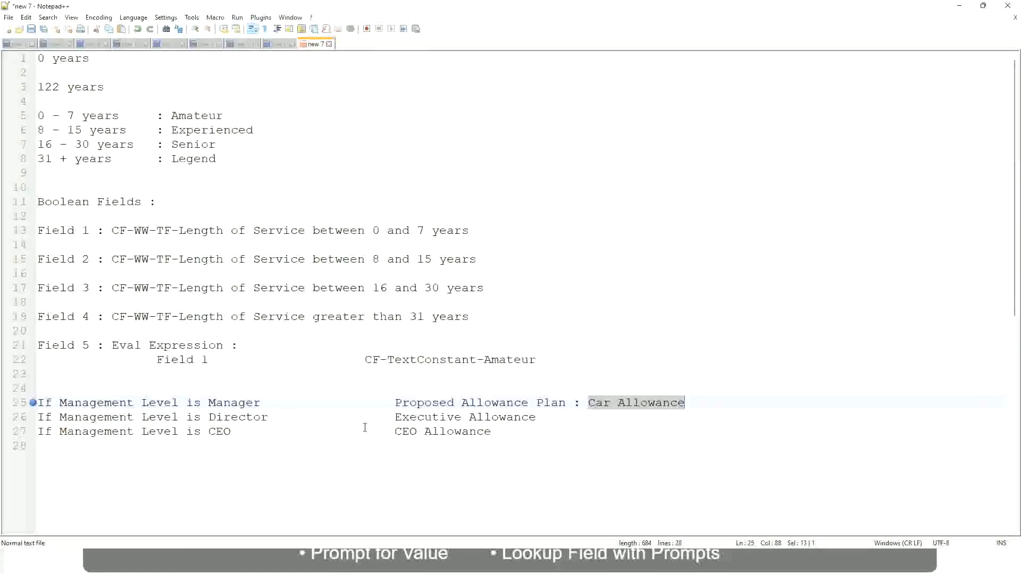
pyautogui.click(475, 405)
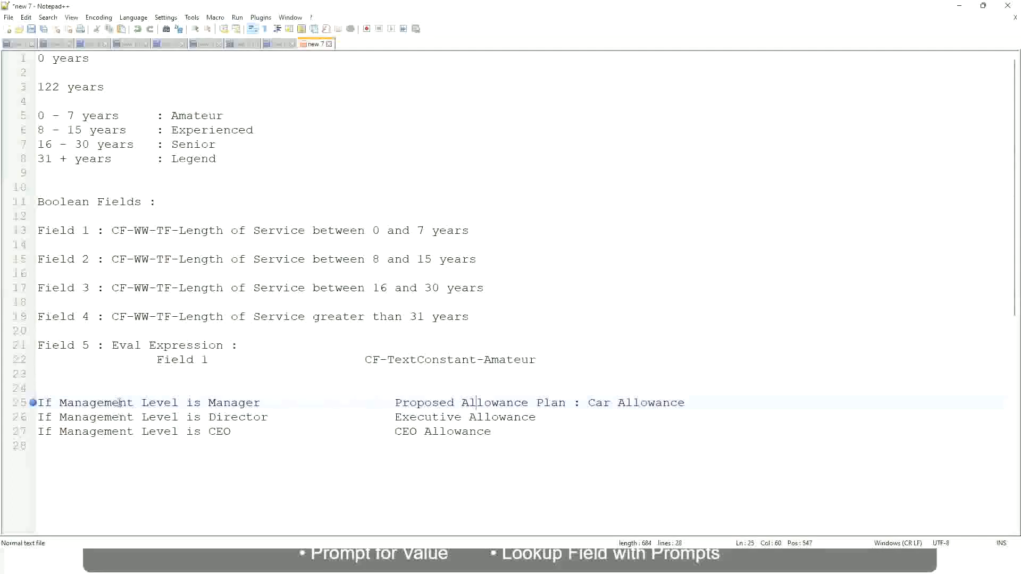
# Step: Replace the Manager line's result with "First Line Manager"
pyautogui.click(208, 403)
pyautogui.moveTo(396, 402); pyautogui.dragTo(700, 399)
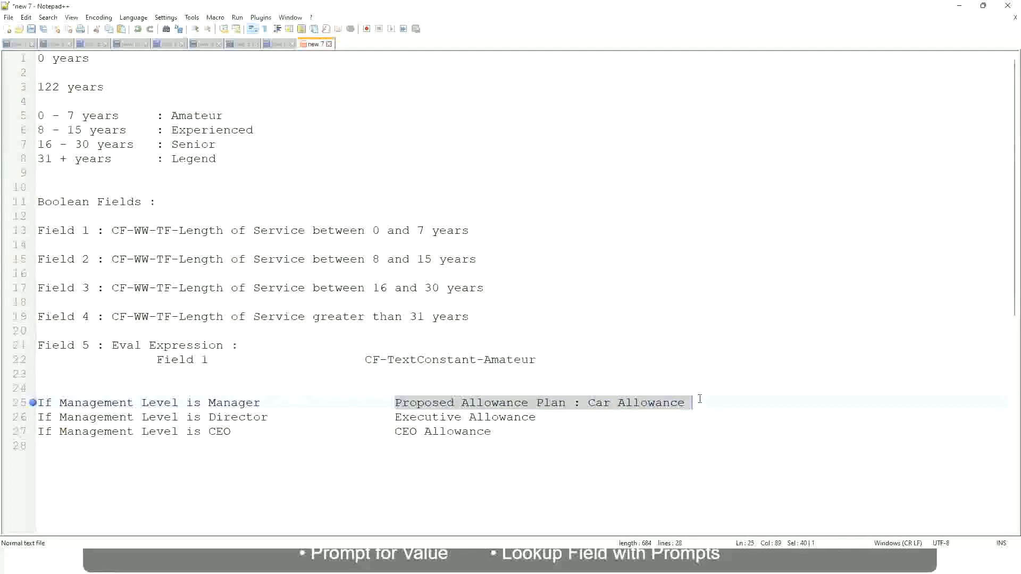
pyautogui.write('Managers')
pyautogui.press('BackSpace')
pyautogui.press('BackSpace')
pyautogui.press('BackSpace')
pyautogui.press('BackSpace')
pyautogui.press('BackSpace')
pyautogui.press('BackSpace')
pyautogui.press('BackSpace')
pyautogui.press('BackSpace')
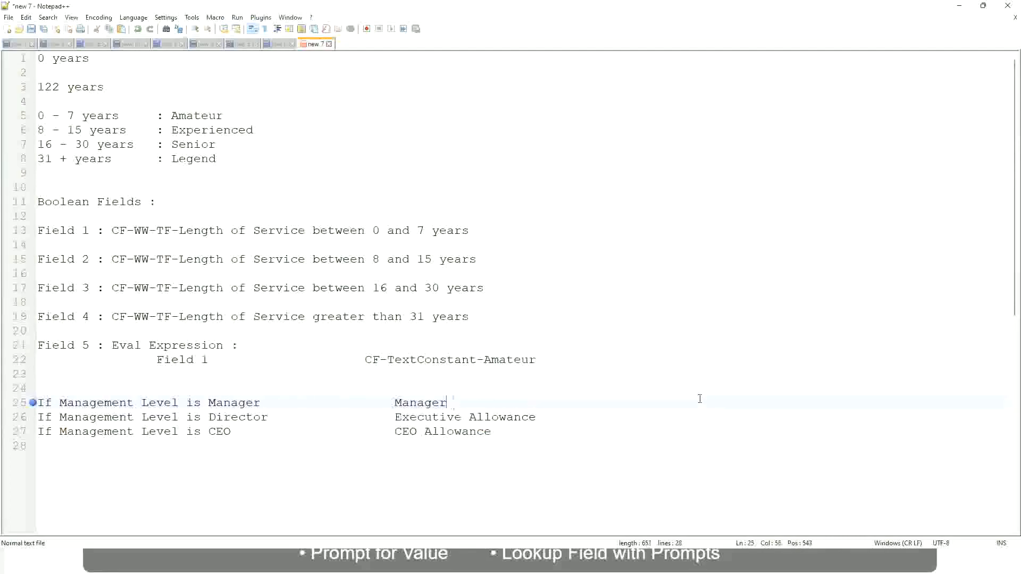
pyautogui.write('First Line Ma')
pyautogui.write('nager')
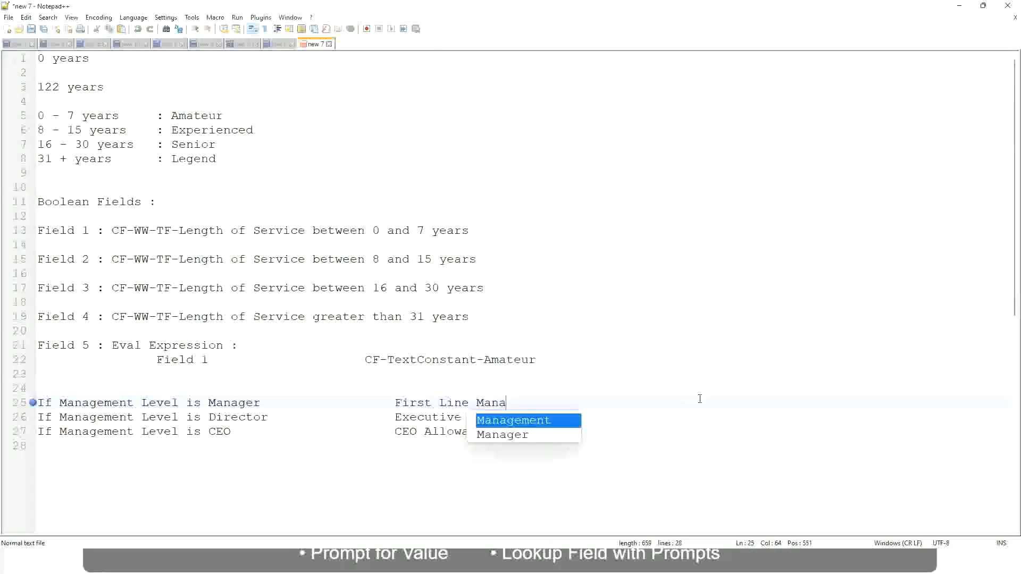
# Step: Insert "Name of the" before "First Line Manager" in the Manager line's result
pyautogui.press('Left')
pyautogui.press('Left')
pyautogui.press('Left')
pyautogui.press('Left')
pyautogui.press('Left')
pyautogui.press('Left')
pyautogui.press('Left')
pyautogui.press('Left')
pyautogui.press('Left')
pyautogui.press('Left')
pyautogui.press('Left')
pyautogui.press('Left')
pyautogui.press('Left')
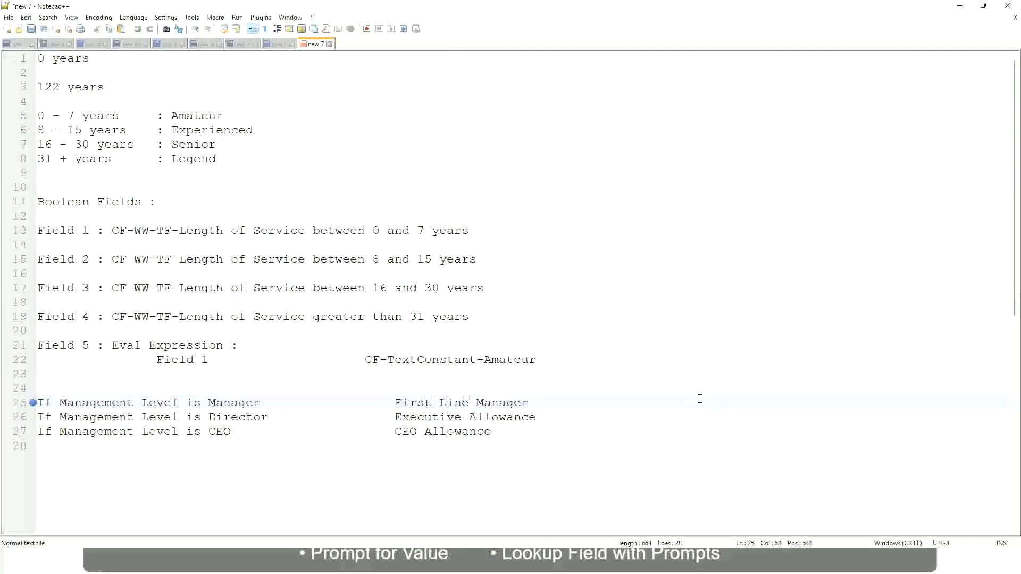
pyautogui.write('Name of the')
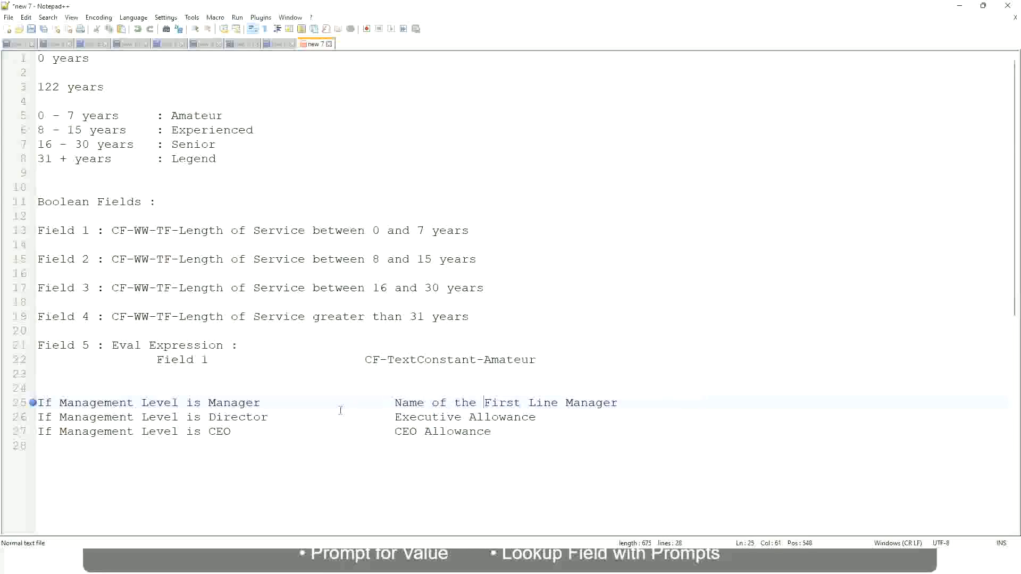
# Step: Replace the Director line's "Executive Allowance" result with "Name of"
pyautogui.moveTo(394, 417); pyautogui.dragTo(536, 417)
pyautogui.write('Name ')
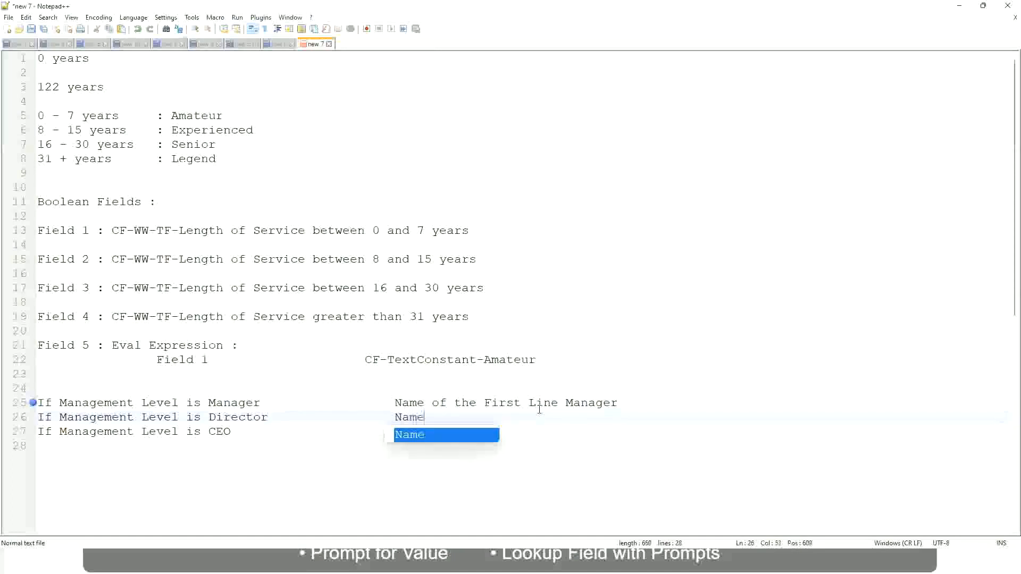
pyautogui.write('of Firs')
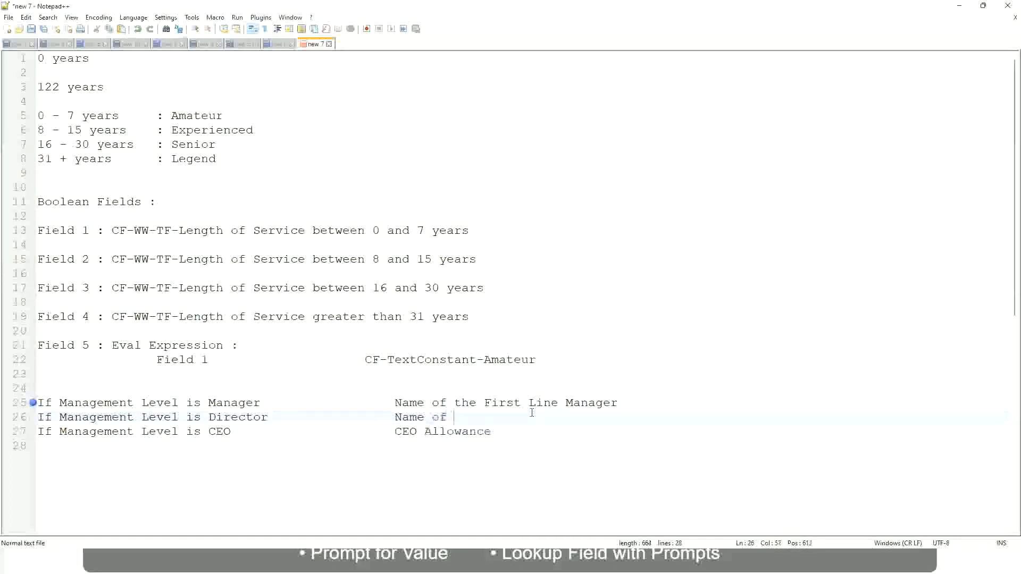
pyautogui.press('Return')
pyautogui.press('BackSpace')
pyautogui.press('BackSpace')
pyautogui.press('BackSpace')
pyautogui.press('BackSpace')
pyautogui.press('BackSpace')
# Step: Change "First" to "Second" in the Manager line's result, making it "Name of the Second Line Manager"
pyautogui.doubleClick(500, 403)
pyautogui.write('Second')
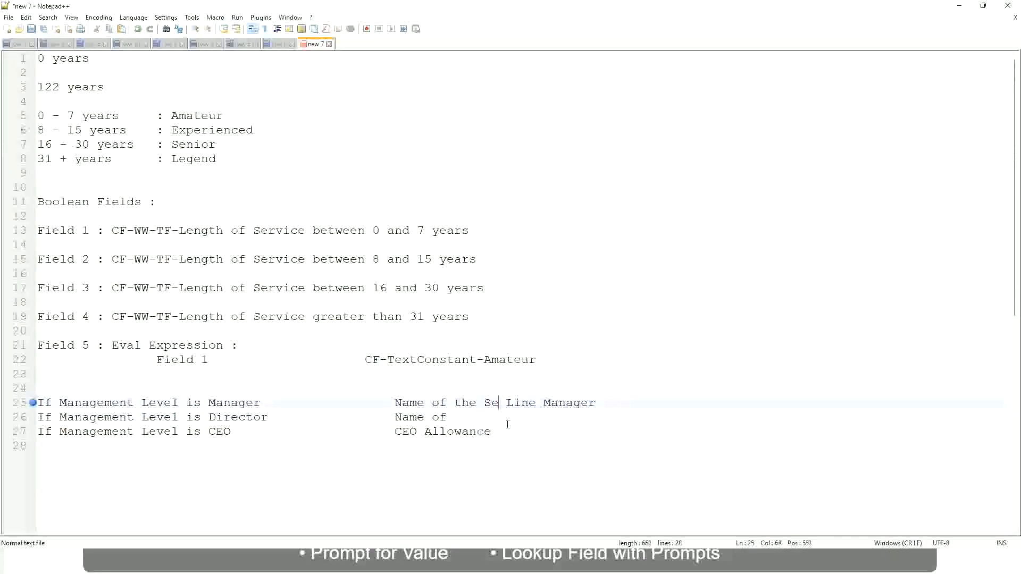
pyautogui.press('BackSpace')
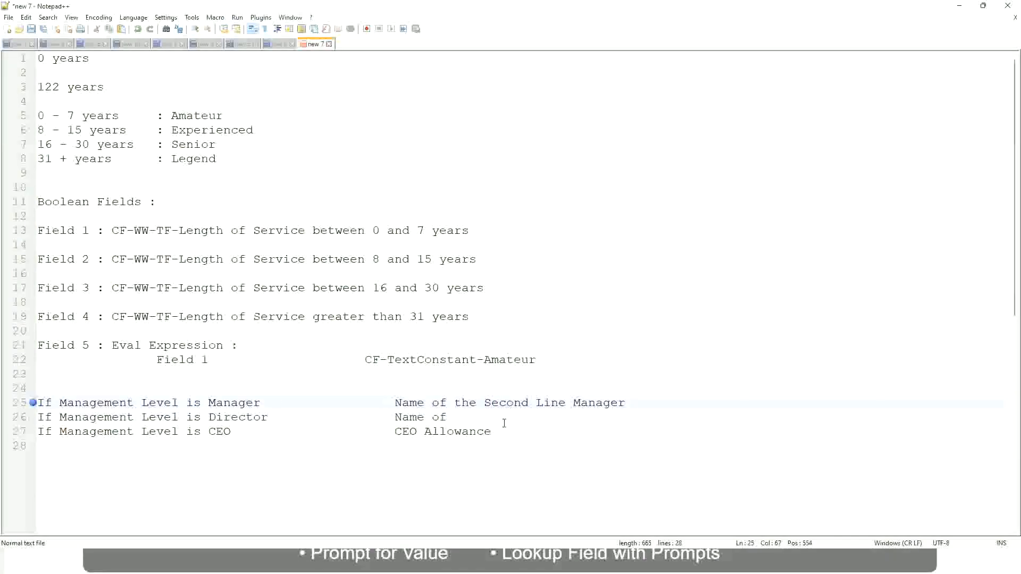
# Step: Complete the Director result as "Name of Manager" and replace the CEO result with "name of CEO/Himself/Herself"
pyautogui.click(461, 417)
pyautogui.write('Manager')
pyautogui.moveTo(393, 432); pyautogui.dragTo(505, 432)
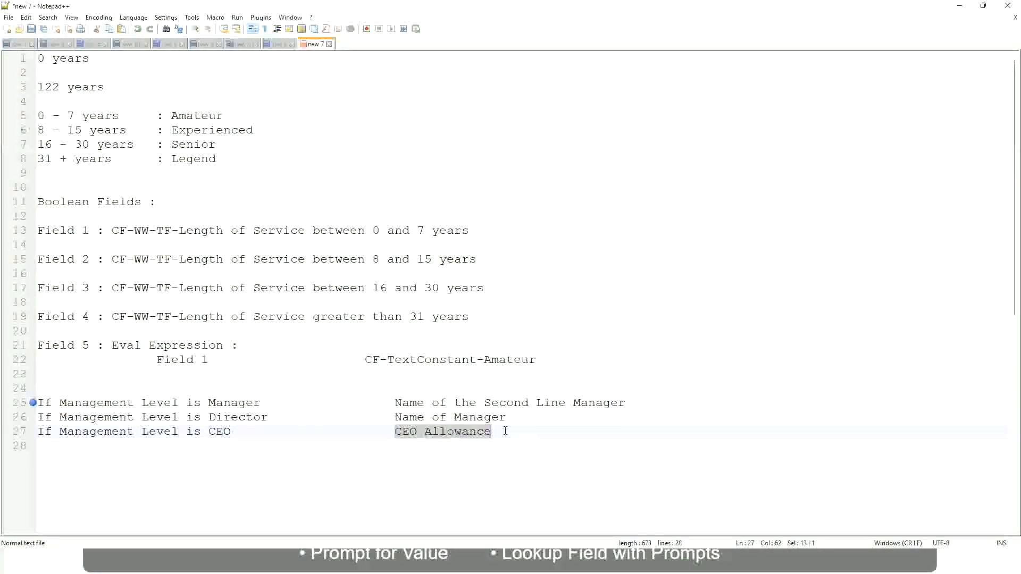
pyautogui.write('name of CEO ')
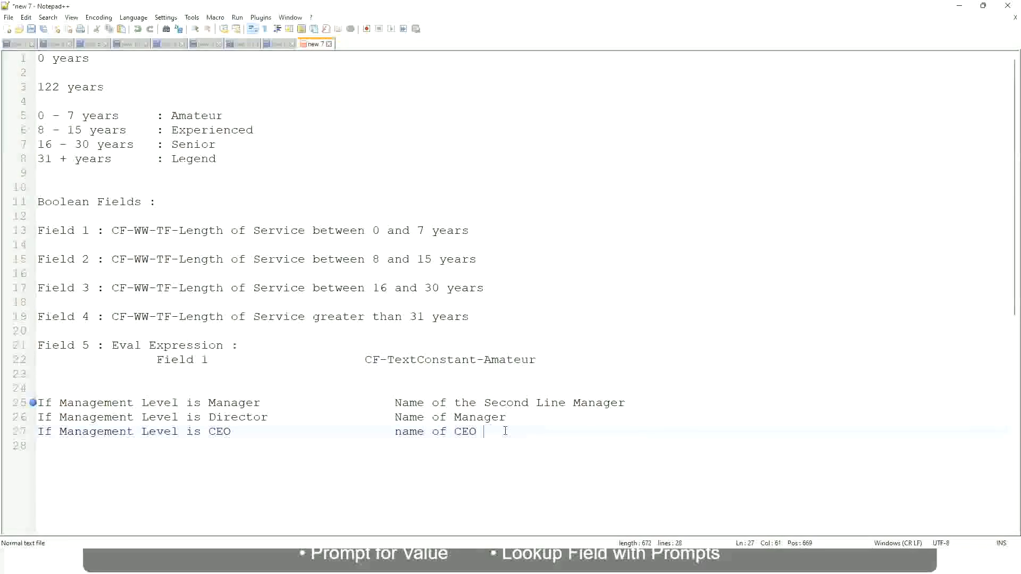
pyautogui.write('/Himself/Herself')
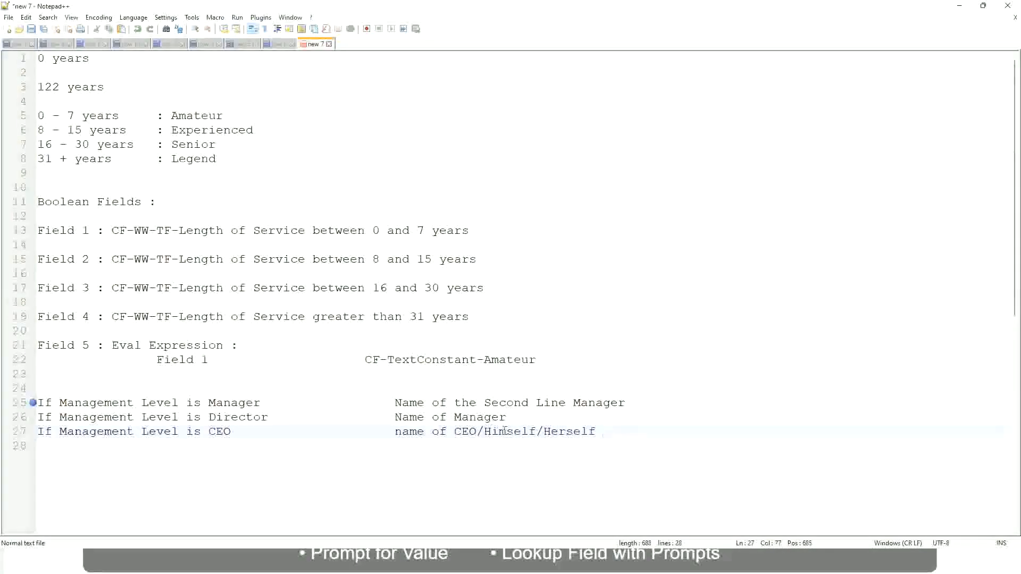
# Step: Review the Manager, Director and CEO conditions together with the result given for each
pyautogui.click(373, 437)
pyautogui.click(111, 403)
pyautogui.click(156, 403)
pyautogui.click(238, 403)
pyautogui.click(209, 418)
pyautogui.click(252, 417)
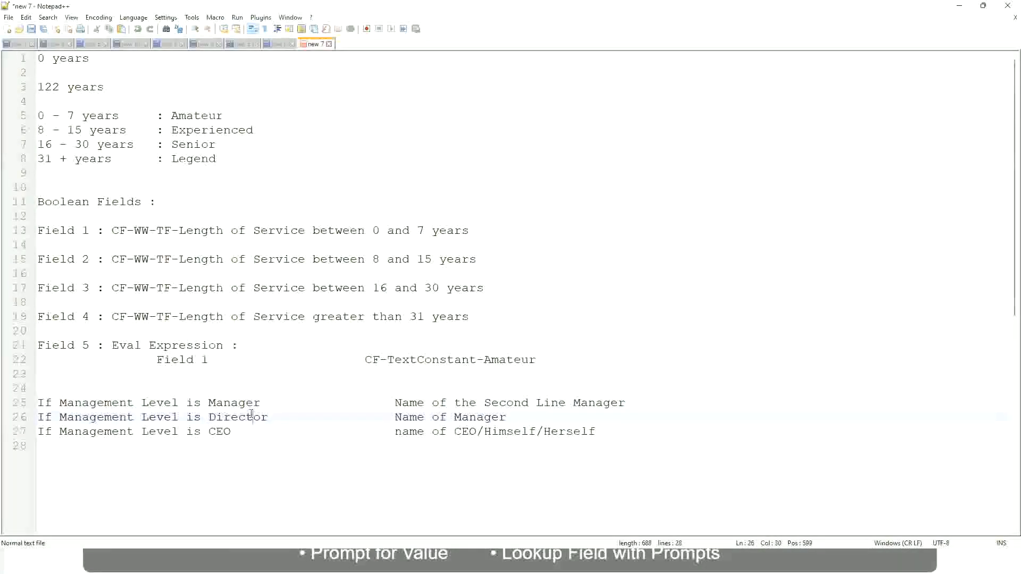
pyautogui.click(508, 418)
pyautogui.click(229, 418)
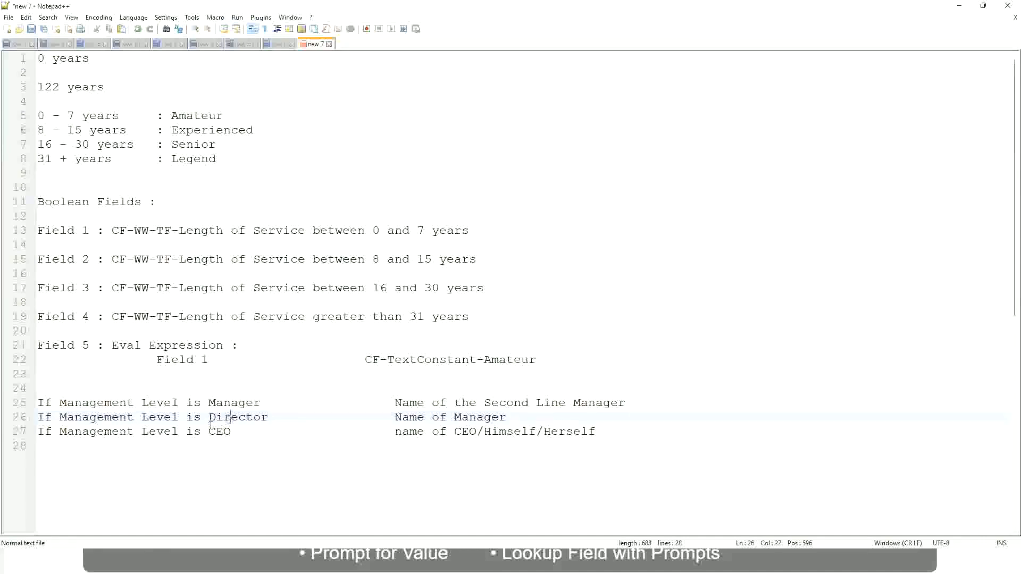
pyautogui.click(221, 434)
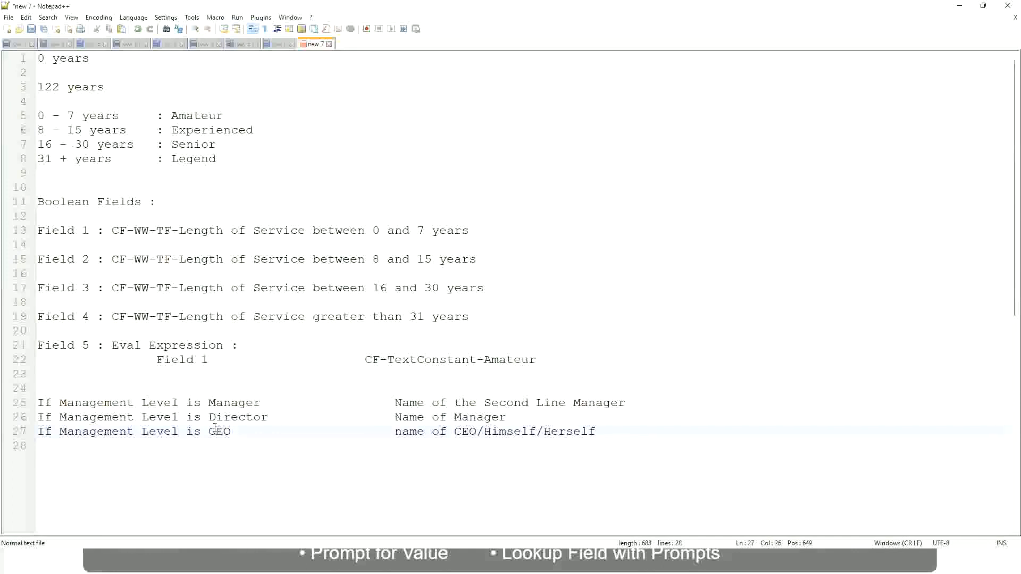
pyautogui.click(477, 434)
pyautogui.press('End')
pyautogui.moveTo(613, 430); pyautogui.dragTo(21, 405)
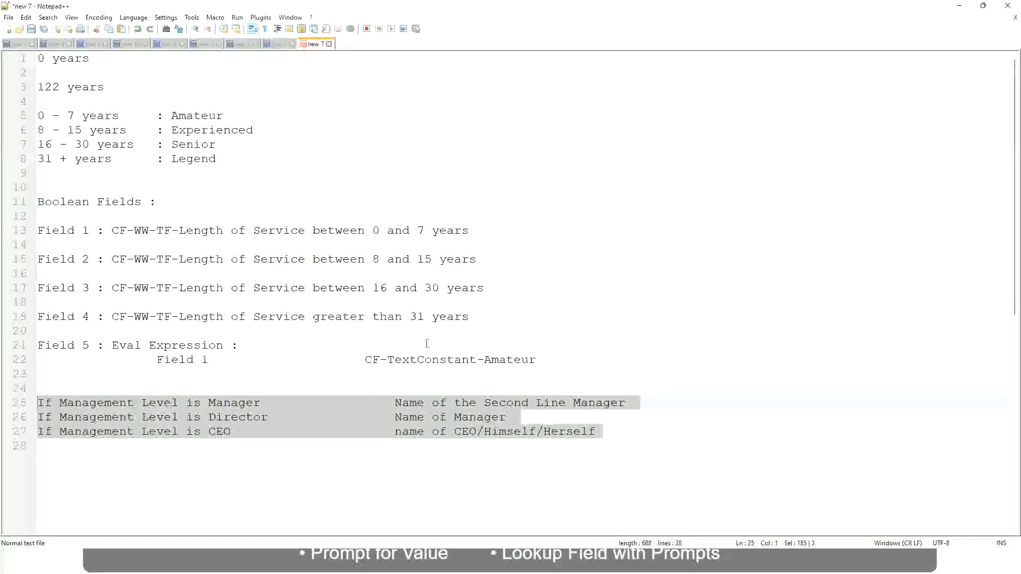
# Step: Examine the result of the Manager condition, the name of the second line manager
pyautogui.click(432, 403)
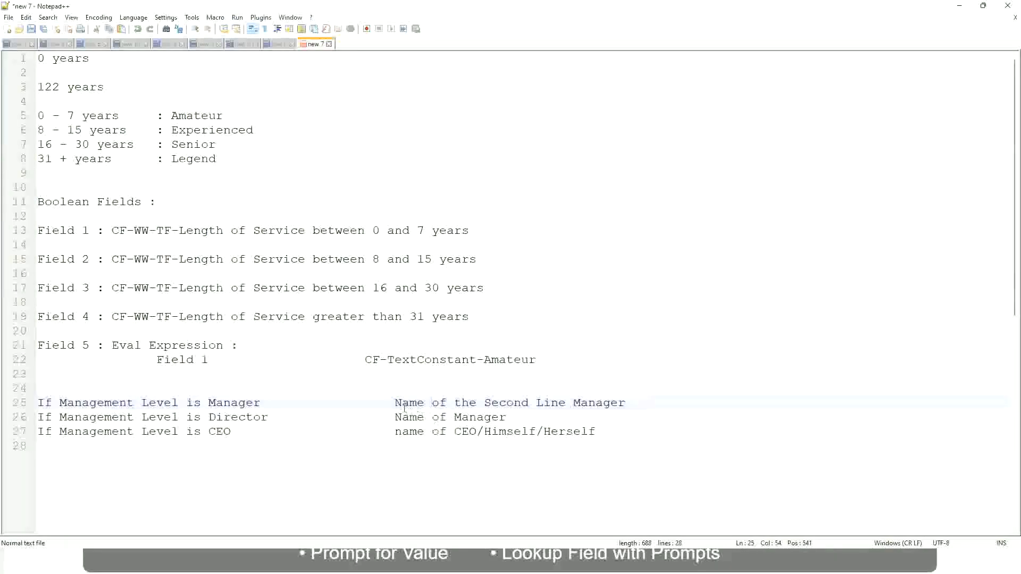
pyautogui.moveTo(394, 402); pyautogui.dragTo(626, 403)
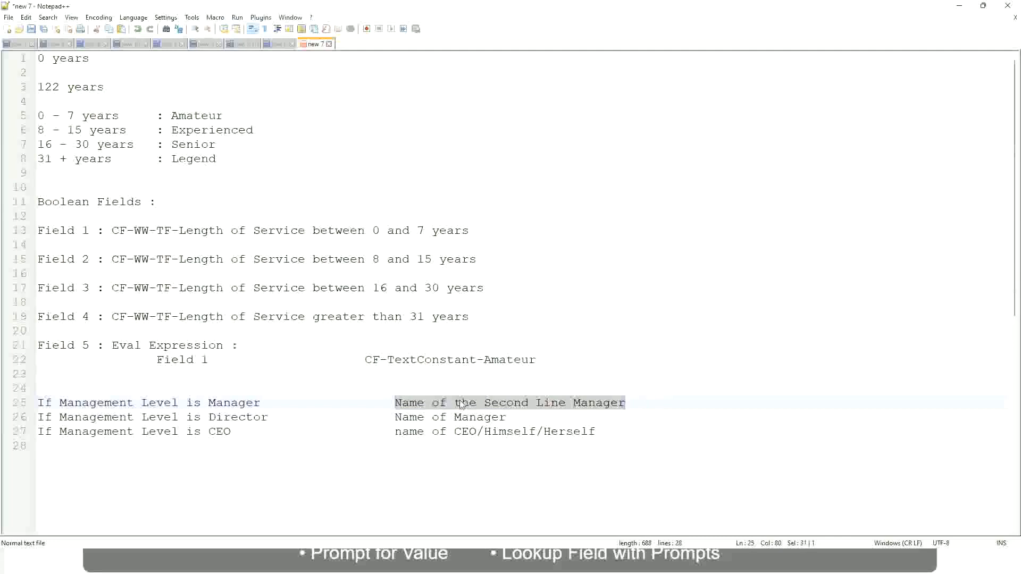
pyautogui.click(477, 407)
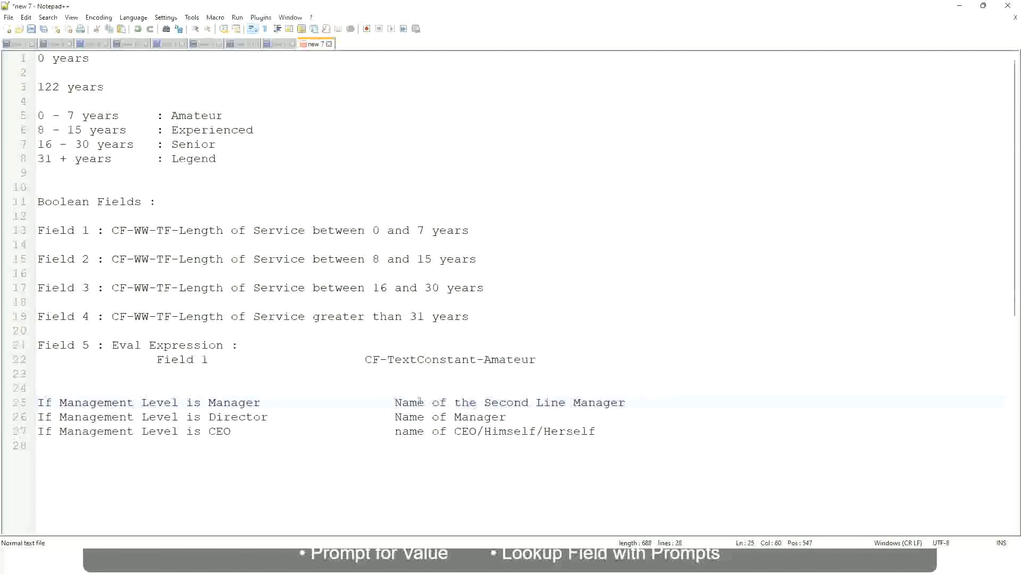
pyautogui.moveTo(395, 403); pyautogui.dragTo(628, 402)
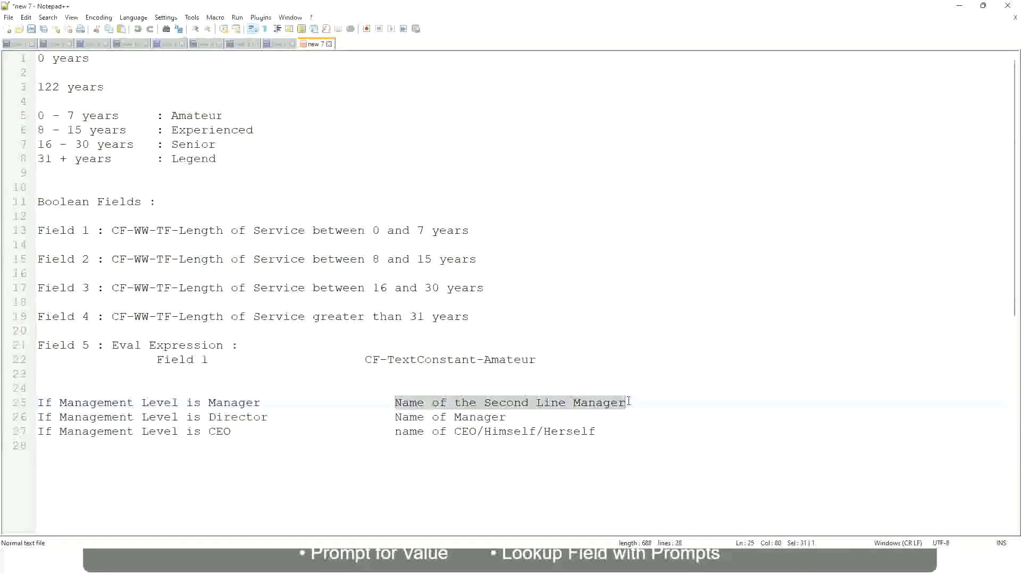
pyautogui.click(523, 404)
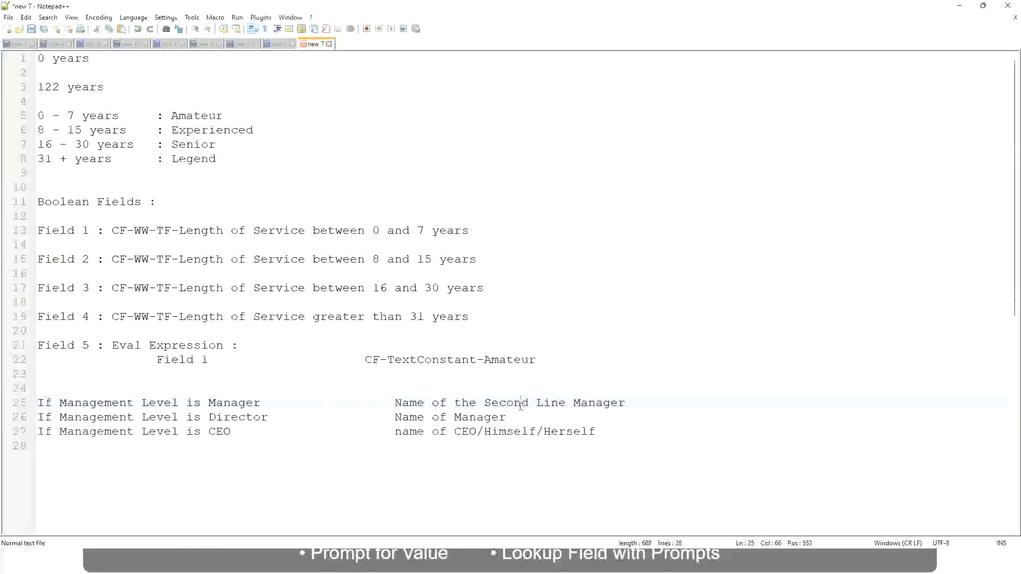
pyautogui.click(266, 402)
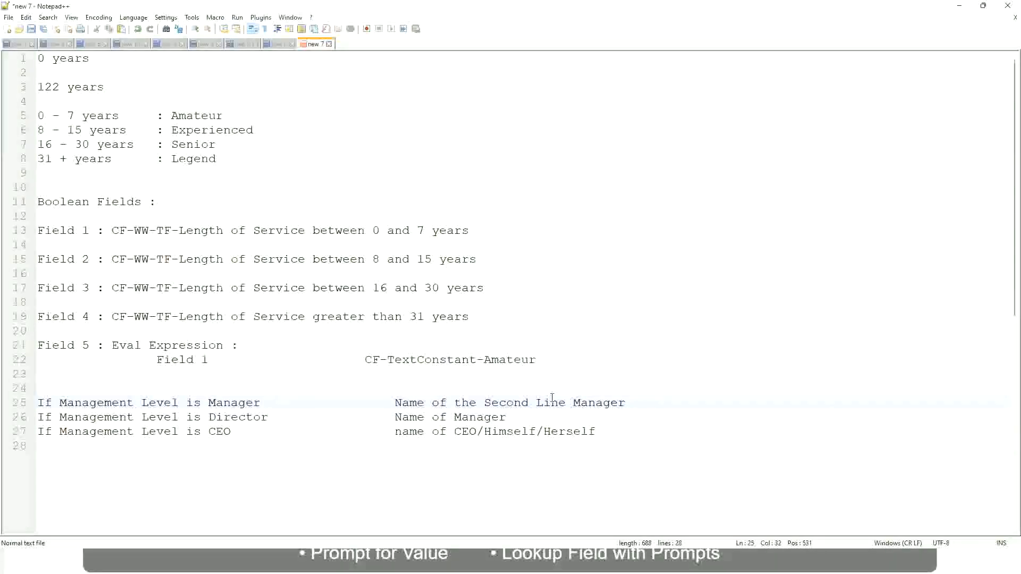
pyautogui.click(523, 401)
pyautogui.moveTo(558, 402); pyautogui.dragTo(566, 402)
pyautogui.click(641, 400)
pyautogui.click(602, 397)
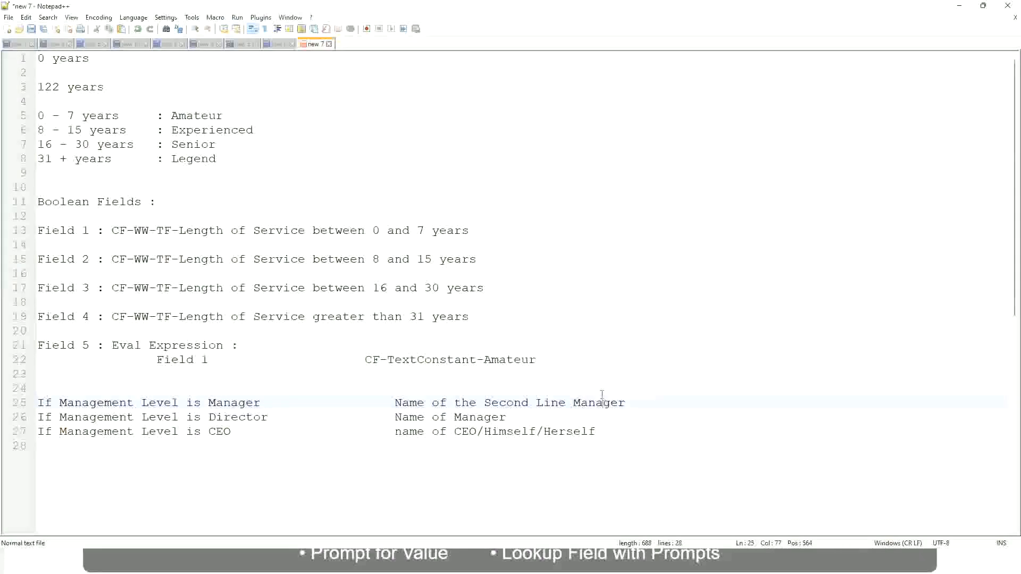
# Step: Compare the fixed experience band labels beside the year ranges with the results of the three management level conditions
pyautogui.doubleClick(196, 117)
pyautogui.doubleClick(206, 131)
pyautogui.doubleClick(194, 145)
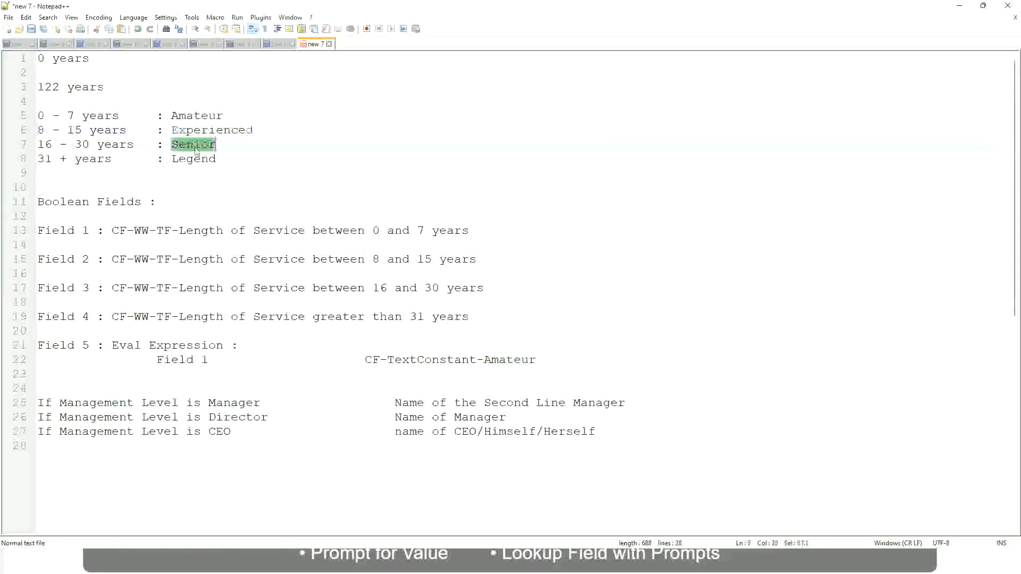
pyautogui.click(194, 158)
pyautogui.click(234, 153)
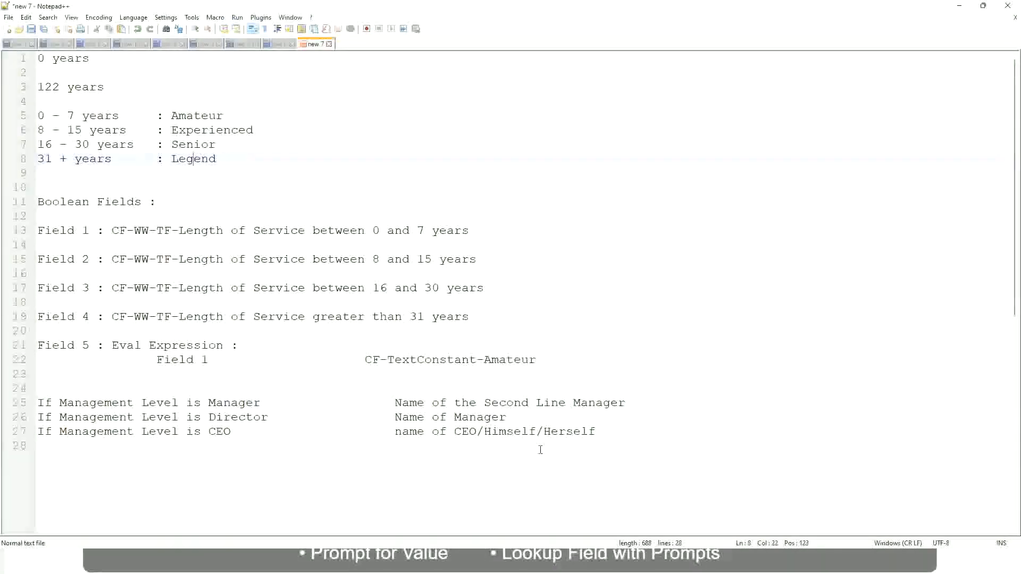
pyautogui.click(521, 431)
pyautogui.click(475, 417)
pyautogui.click(492, 402)
pyautogui.click(277, 422)
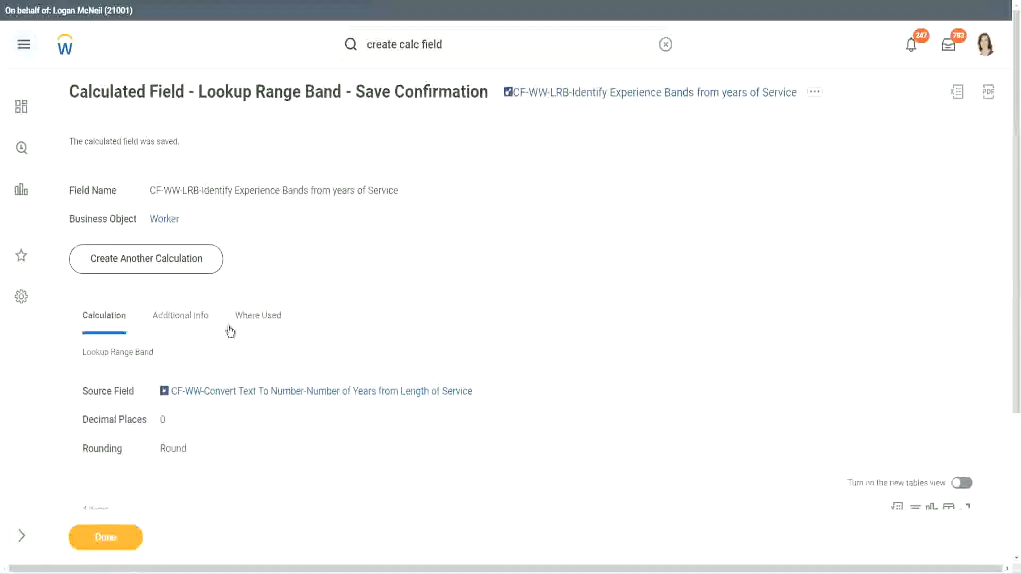
# Step: Switch to Workday and finish the save confirmation of the Lookup Range Band calculated field
pyautogui.scroll(-4, 379, 187)
pyautogui.scroll(4, 397, 204)
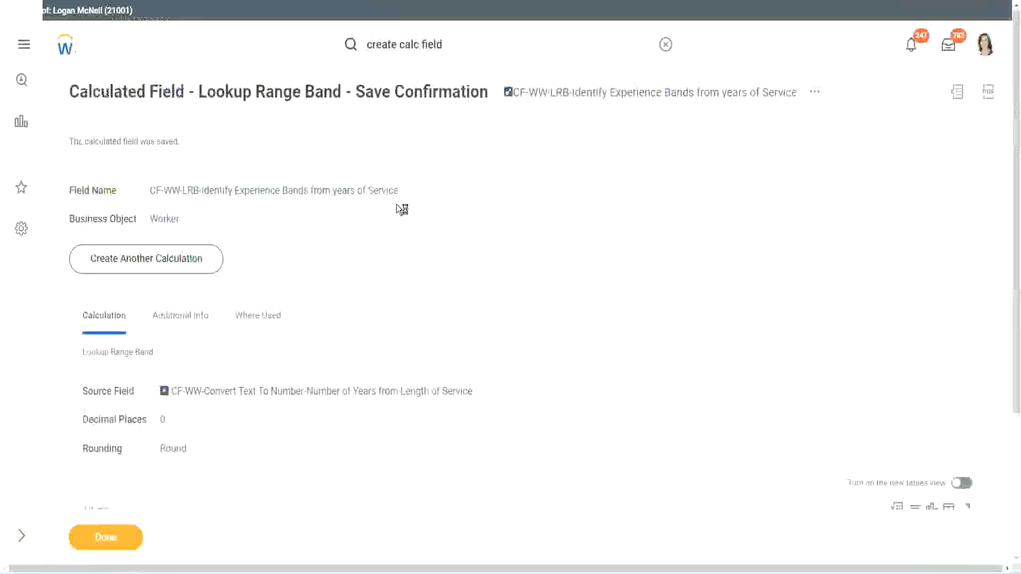
pyautogui.rightClick(599, 100)
pyautogui.click(632, 160)
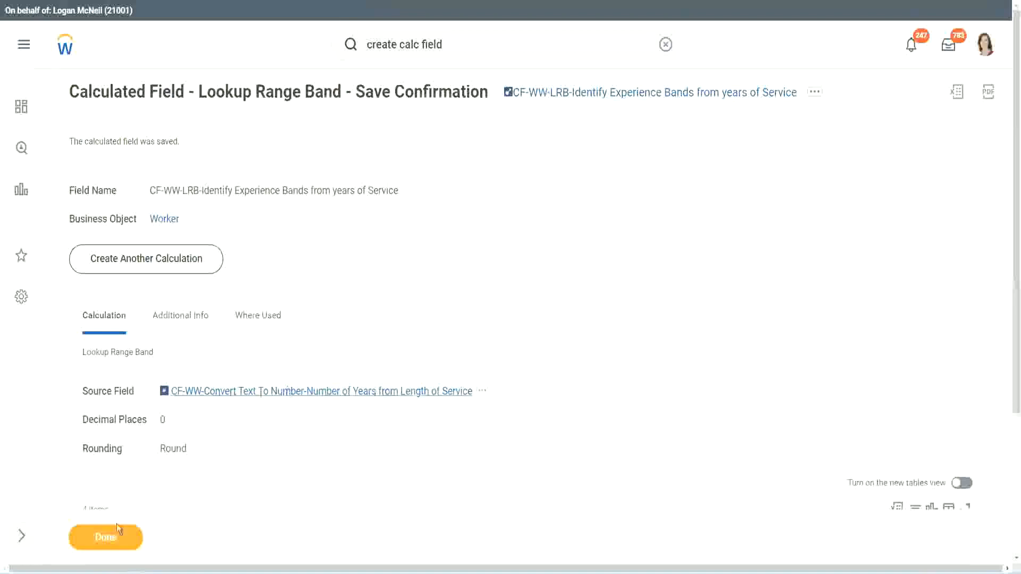
pyautogui.click(98, 541)
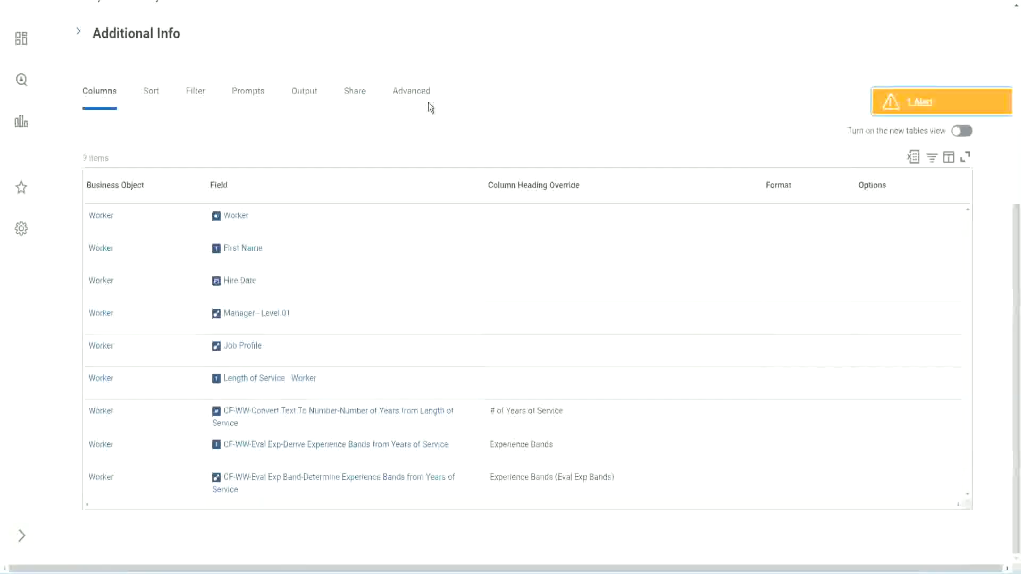
# Step: Open the WW Employee Details custom report for editing
pyautogui.scroll(5, 442, 133)
pyautogui.scroll(2, 441, 126)
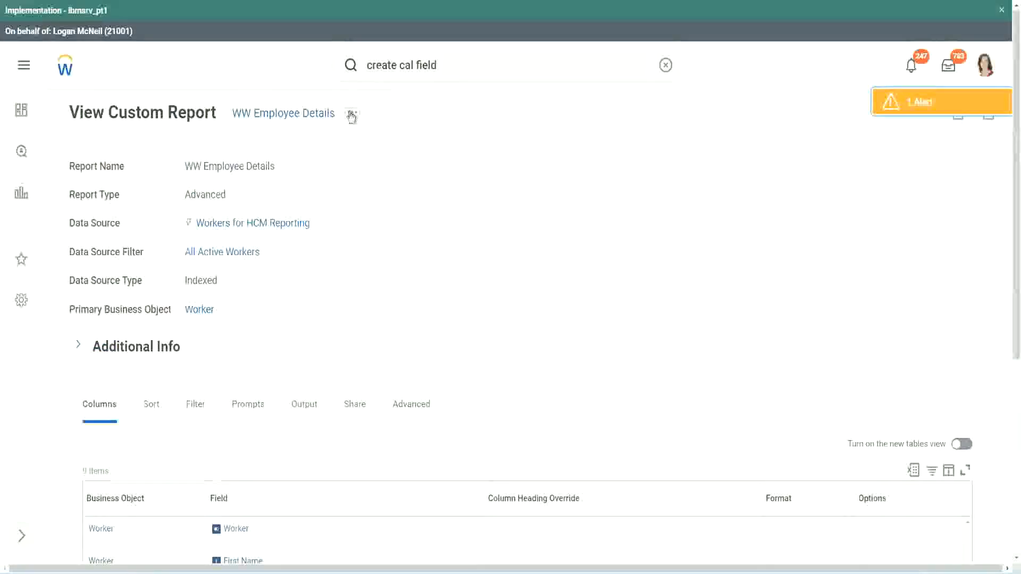
pyautogui.click(352, 112)
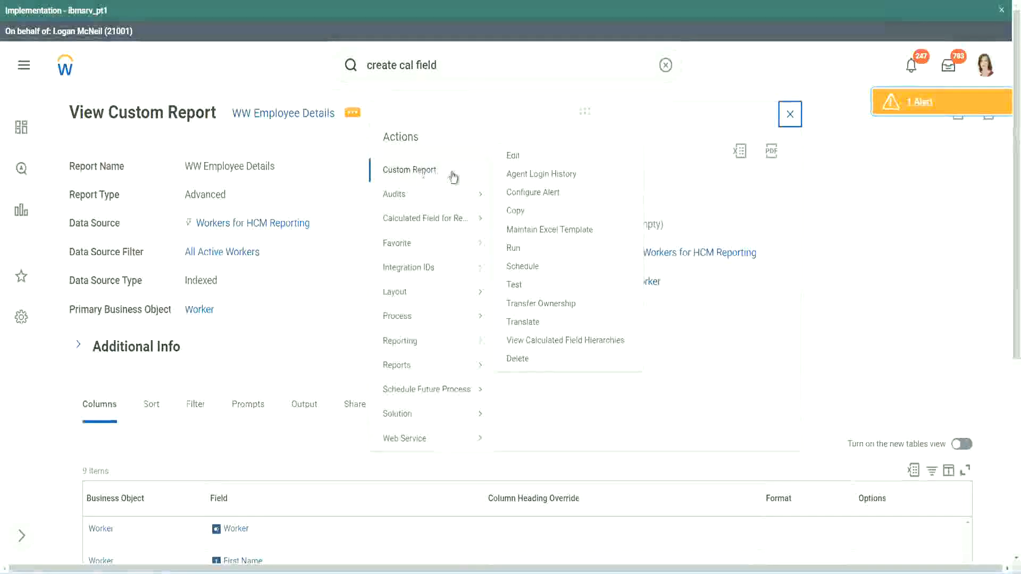
pyautogui.click(519, 157)
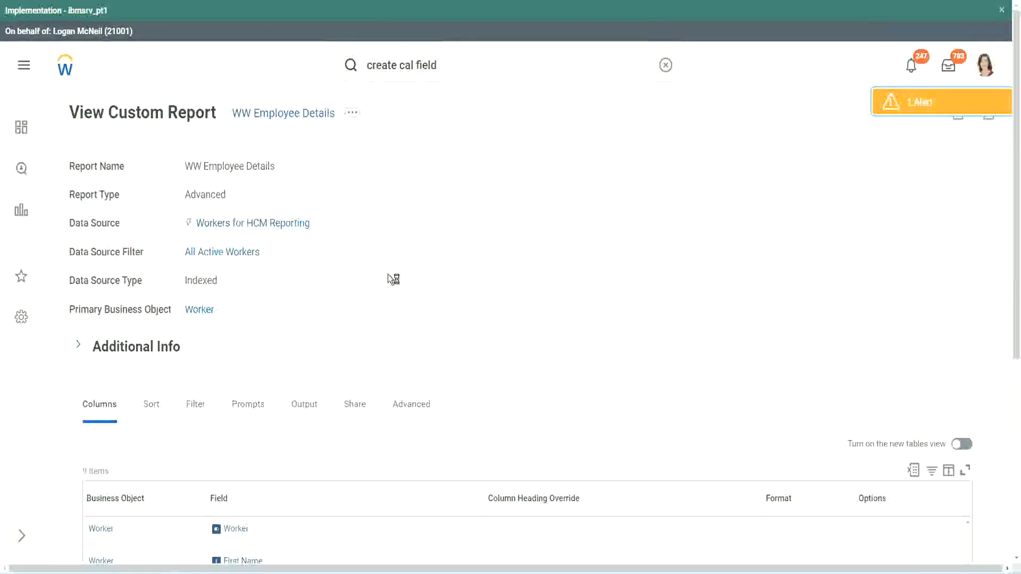
pyautogui.scroll(-5, 394, 281)
pyautogui.scroll(-2, 394, 281)
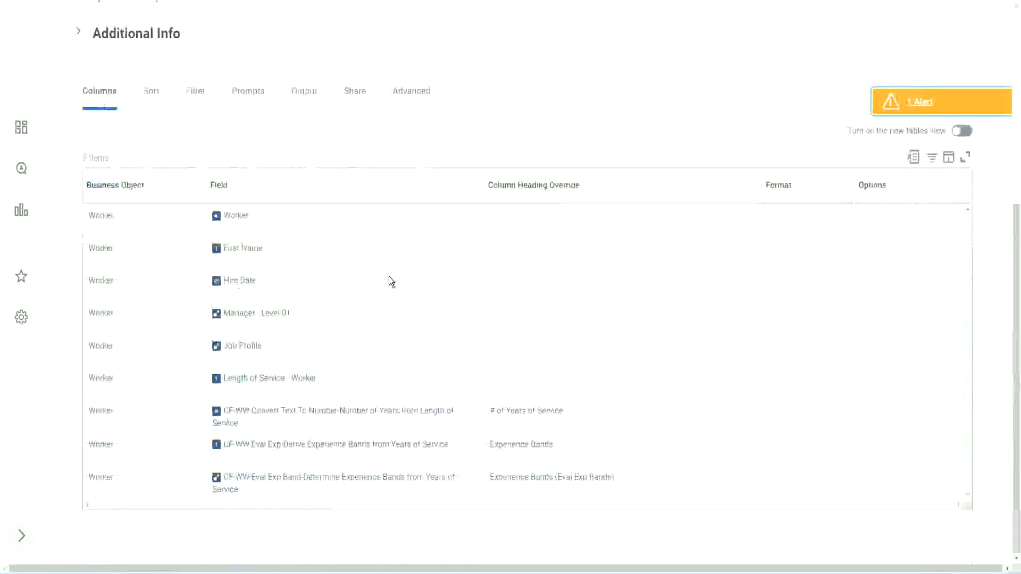
pyautogui.scroll(-9, 383, 296)
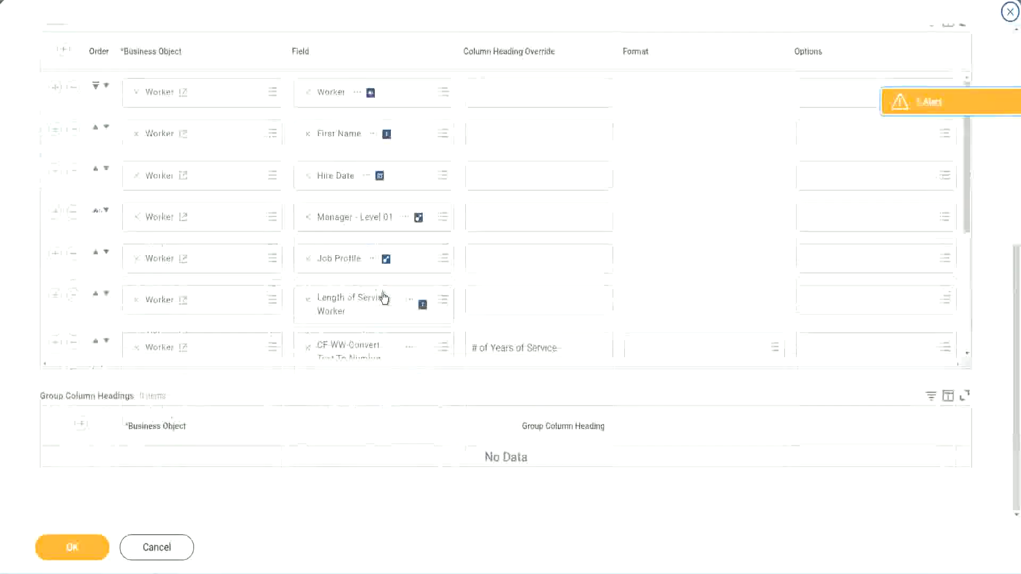
pyautogui.scroll(-4, 235, 308)
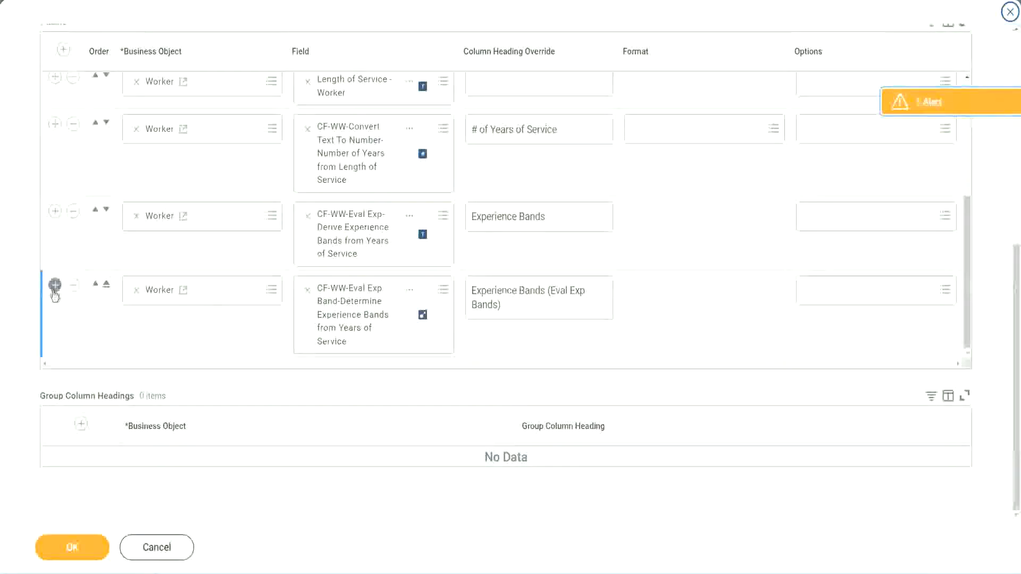
# Step: Add a Worker column after the last one with the field CF-WW-LRB-Identify Experience Bands from years of Service
pyautogui.click(54, 287)
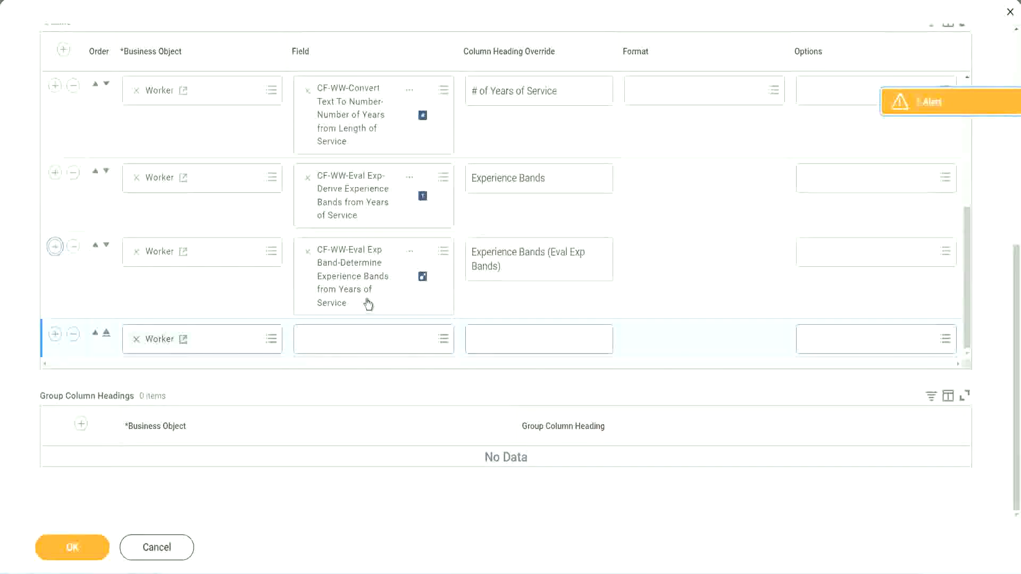
pyautogui.click(346, 340)
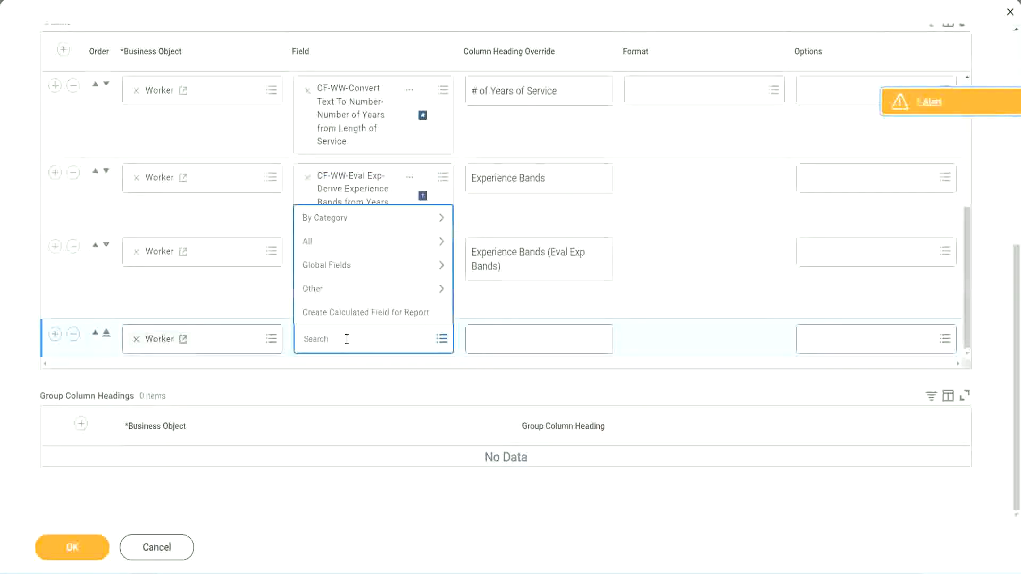
pyautogui.hotkey('ctrl', 'v')
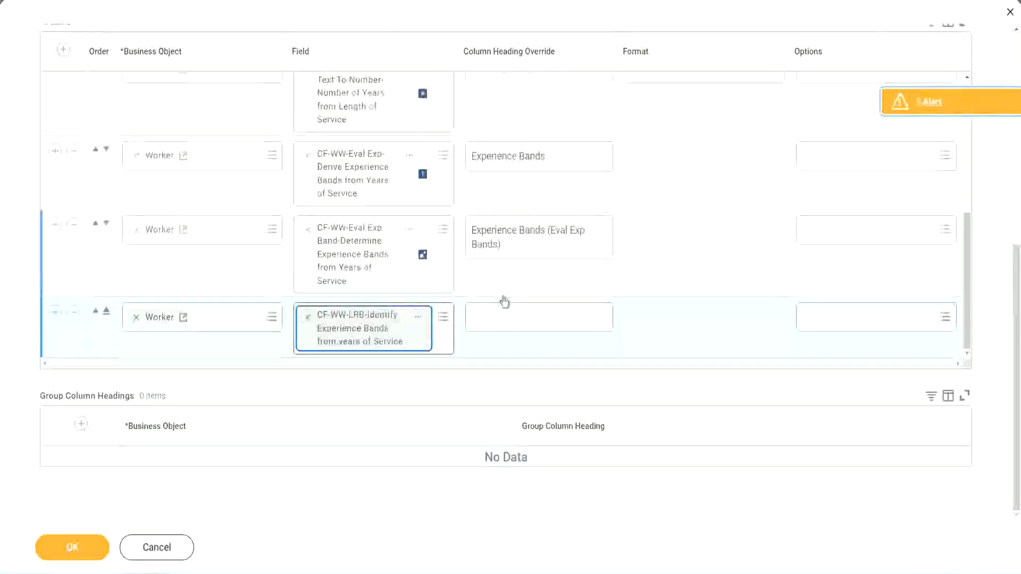
# Step: Set the column heading override of the CF-WW-LRB-Identify Experience Bands row to Experience Bands (LRB)
pyautogui.click(507, 311)
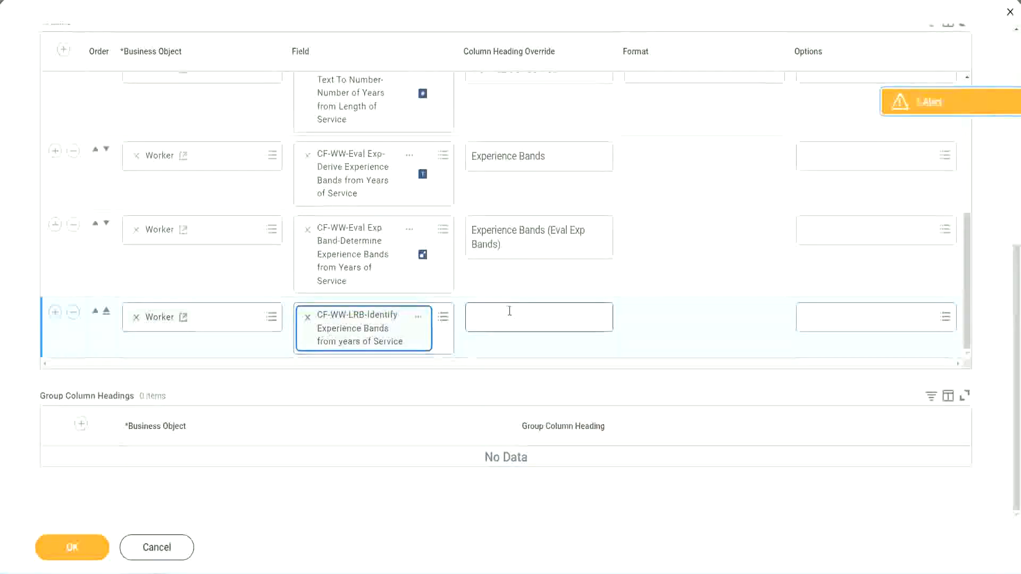
pyautogui.write('Ex')
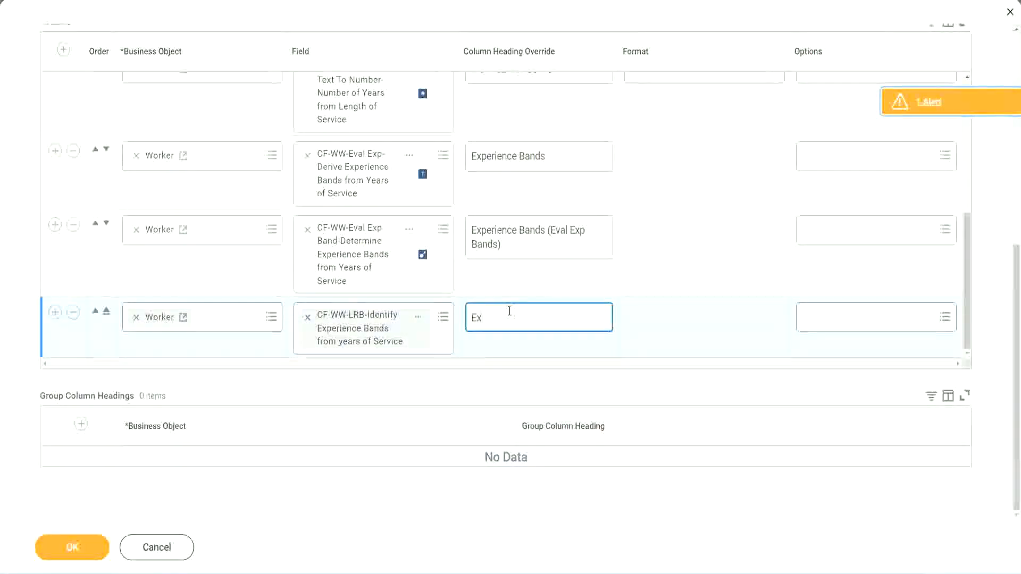
pyautogui.write('pernenc')
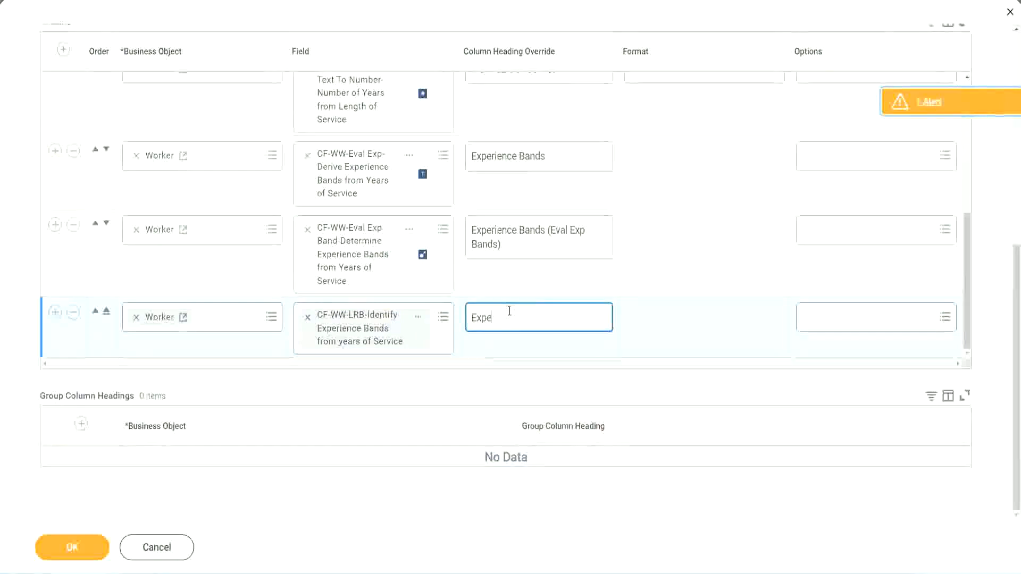
pyautogui.press('BackSpace')
pyautogui.press('BackSpace')
pyautogui.press('BackSpace')
pyautogui.press('BackSpace')
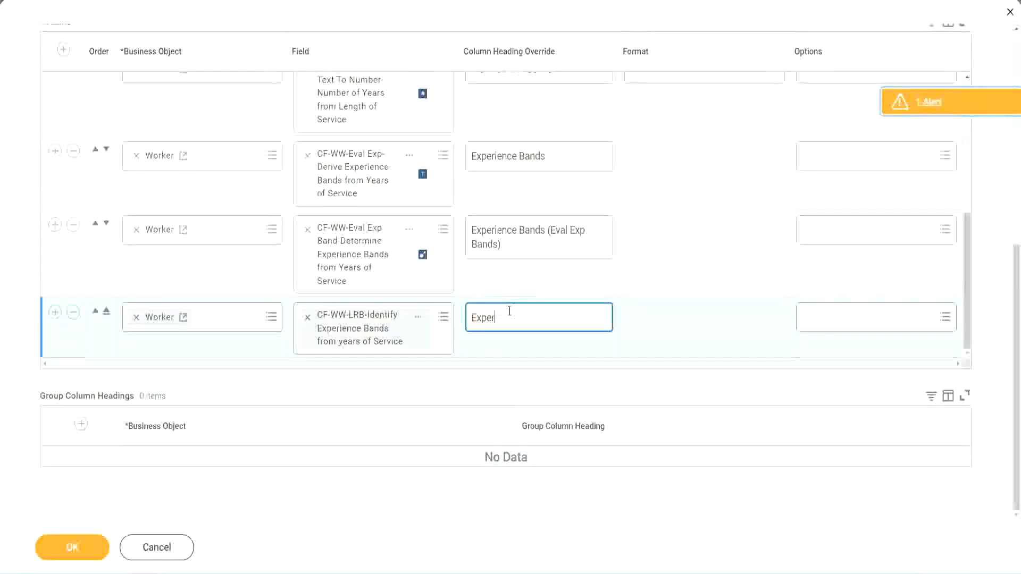
pyautogui.write('ience Bands (LRB)')
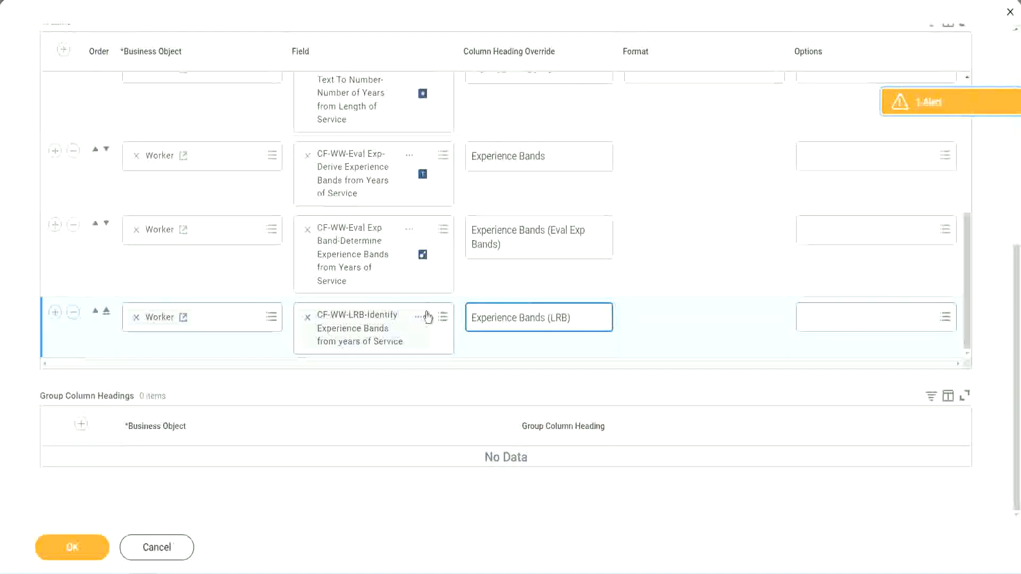
# Step: Save the report definition and run WW Employee Details with the worker type, employee type and contingent worker type prompts left blank
pyautogui.click(91, 558)
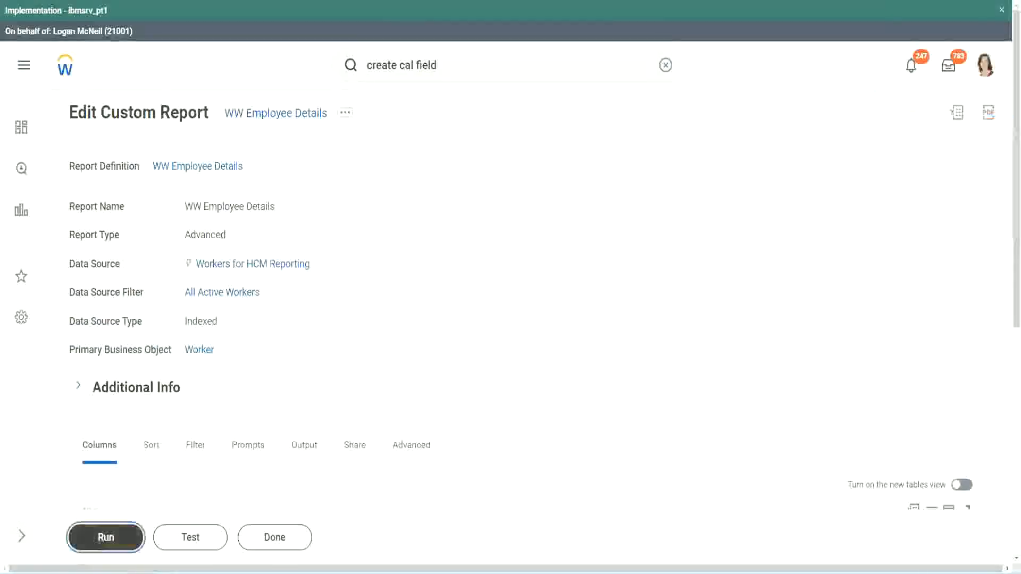
pyautogui.click(106, 537)
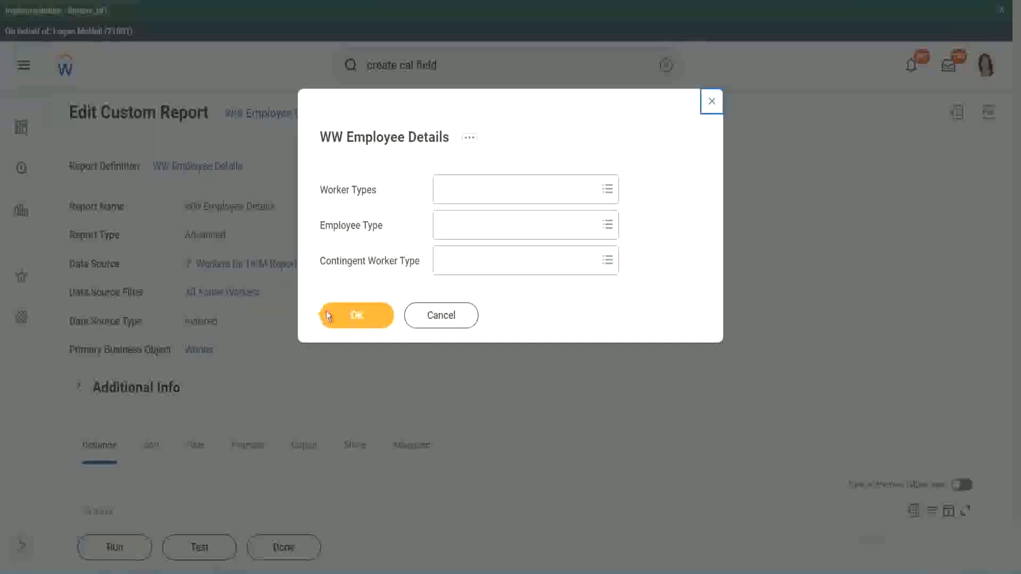
pyautogui.click(362, 318)
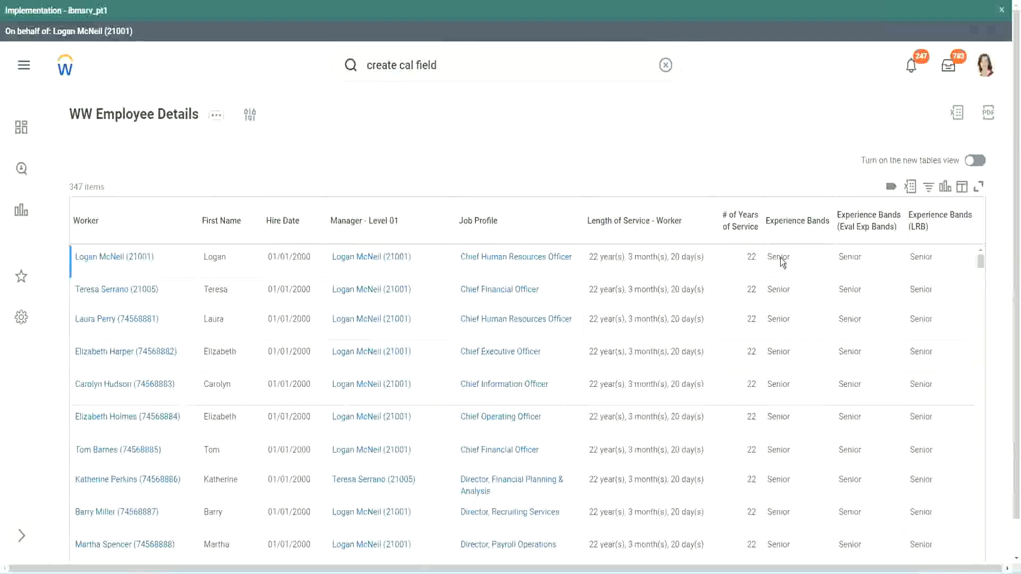
# Step: Compare the Experience Bands, Experience Bands (Eval Exp Bands) and Experience Bands (LRB) values across the workers in the report output
pyautogui.doubleClick(780, 257)
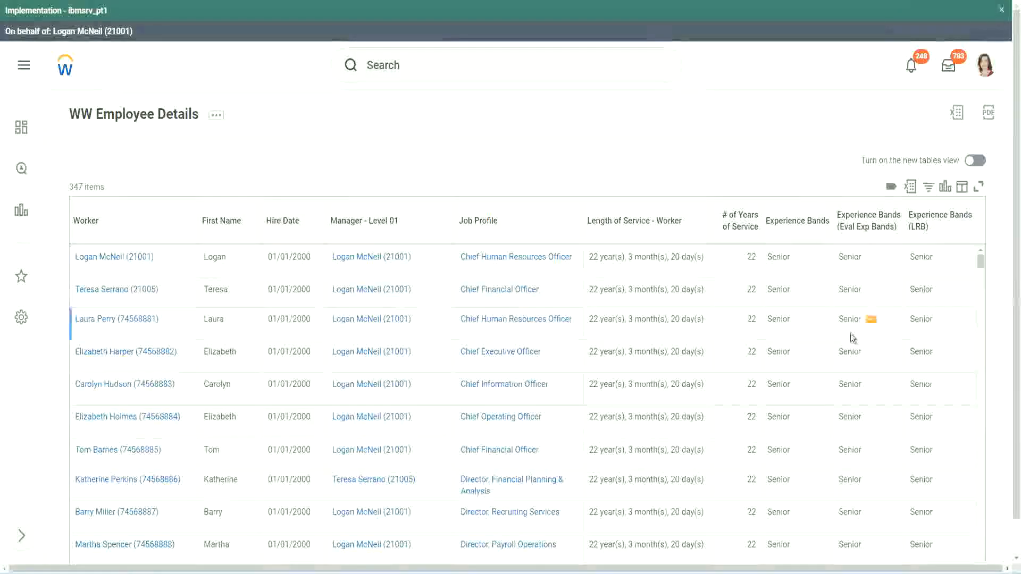
pyautogui.scroll(-10, 849, 334)
pyautogui.scroll(-3, 845, 363)
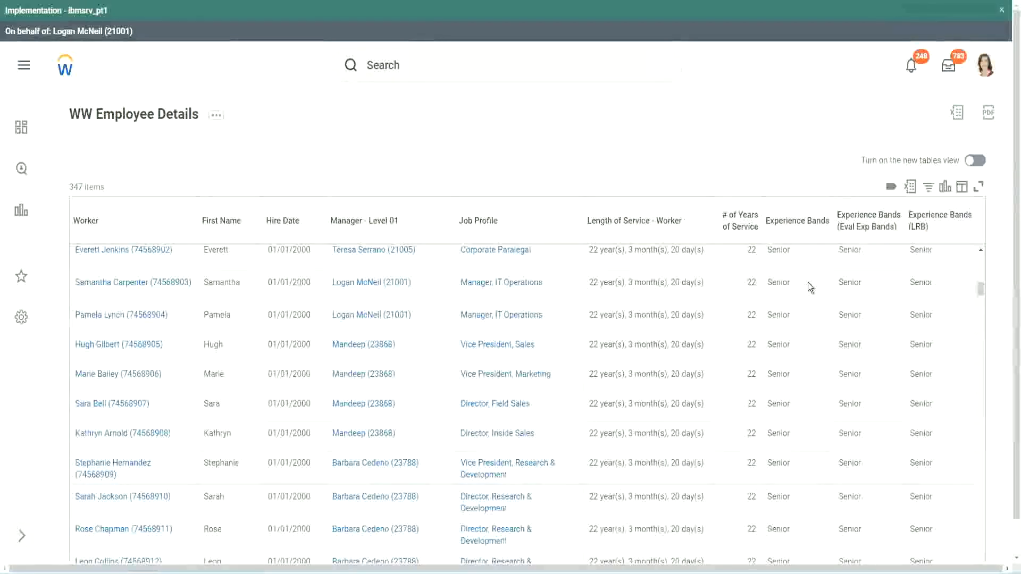
pyautogui.scroll(-3, 799, 432)
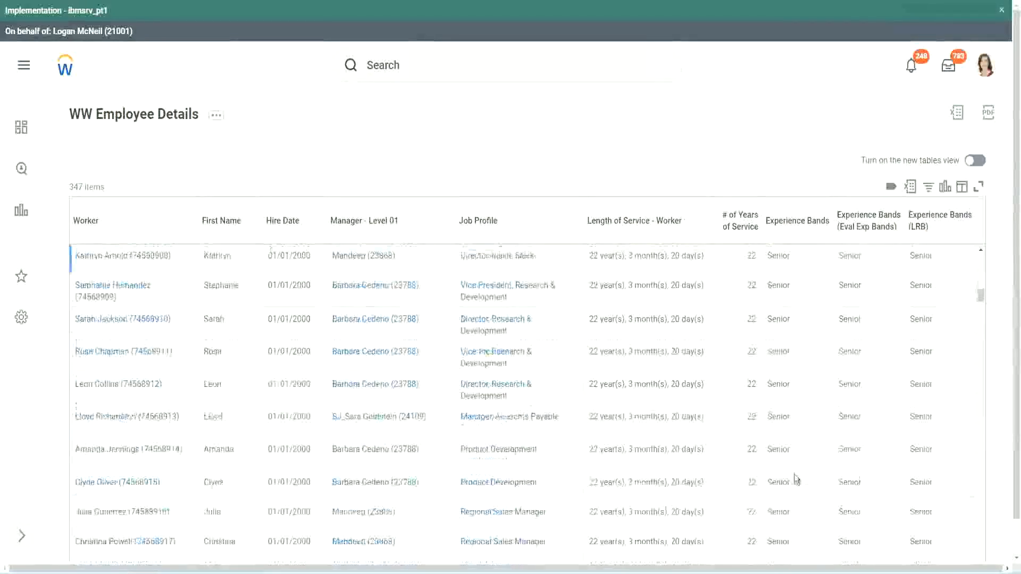
pyautogui.scroll(-1, 798, 377)
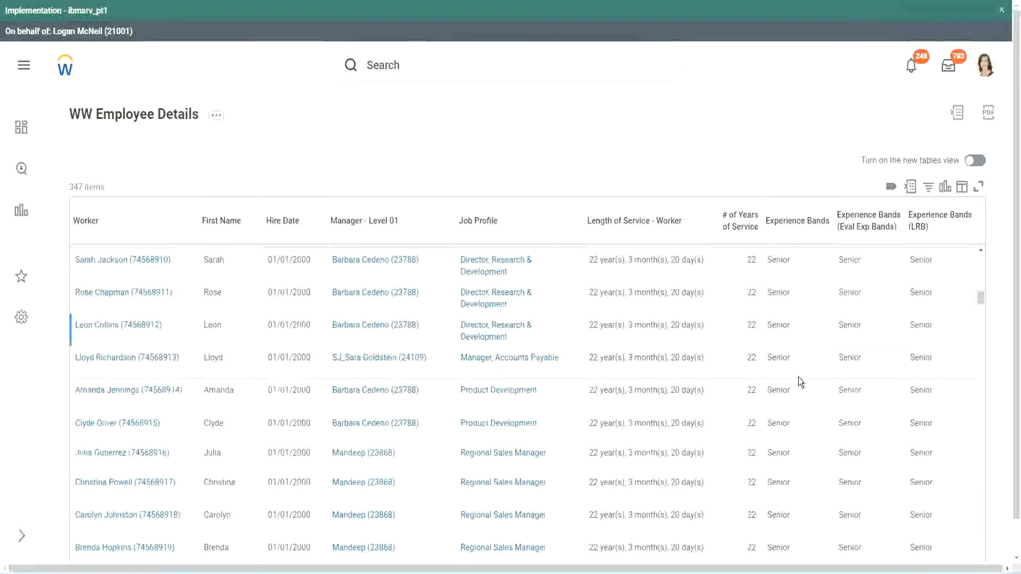